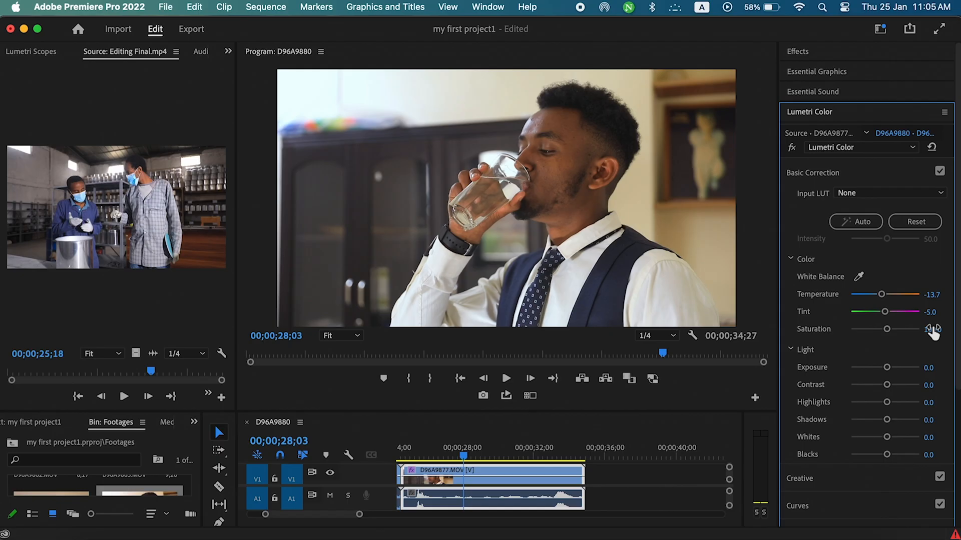
Reset the Basic Correction and sample the white balance from the man's white shirt in the frame
click(916, 222)
click(859, 277)
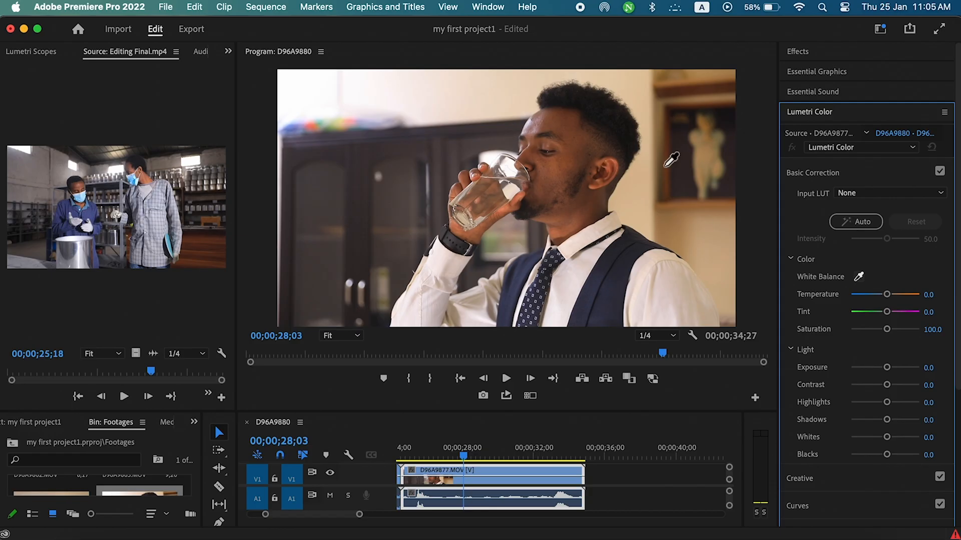
click(320, 88)
click(862, 278)
click(669, 295)
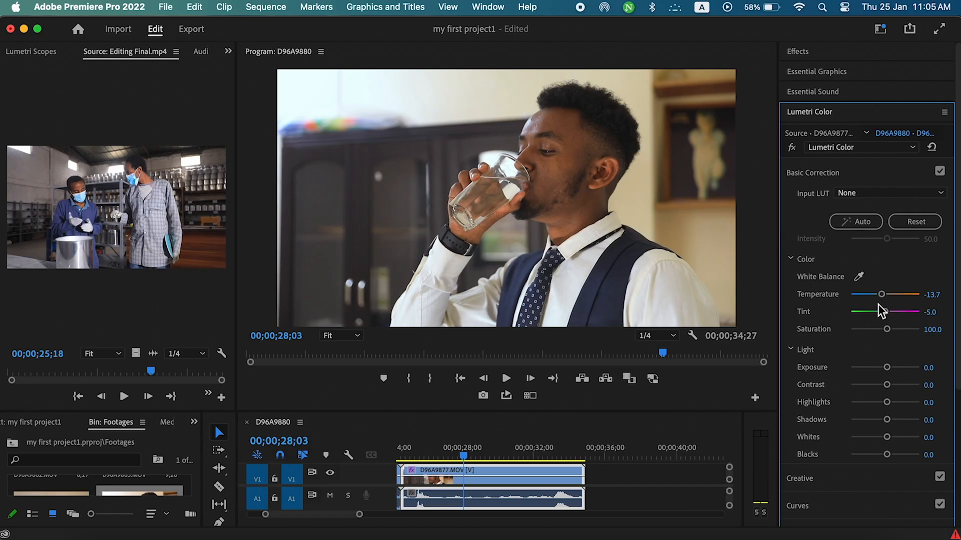
Reset the sampled white balance, then manually set the temperature to about -37.9 and the tint to 2.9
double_click(883, 294)
double_click(885, 311)
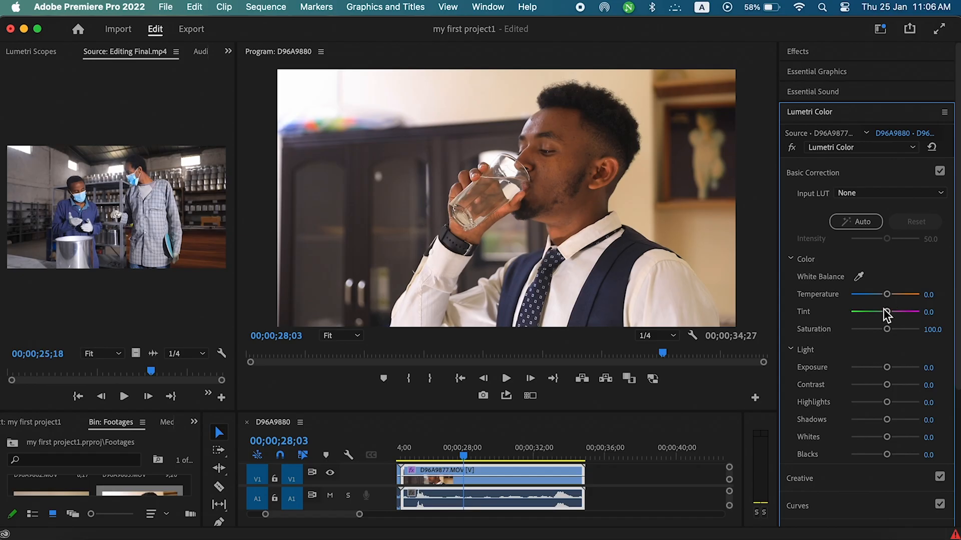
drag(886, 297, 886, 297)
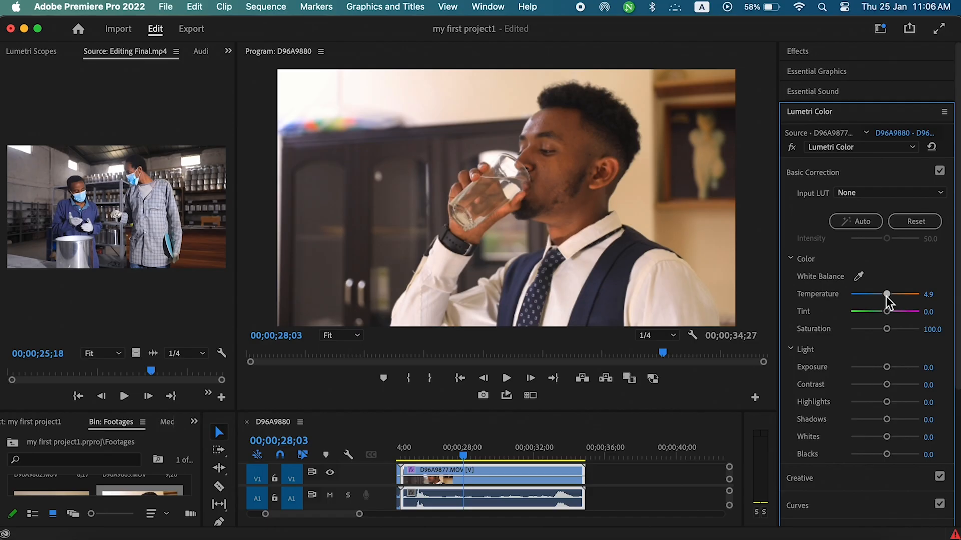
drag(886, 296, 874, 298)
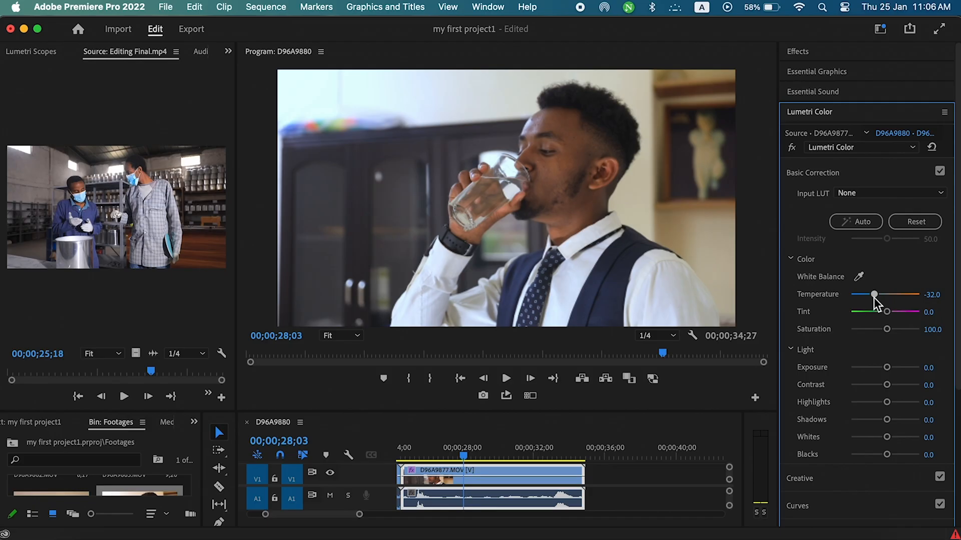
mouse_move(876, 294)
mouse_down()
mouse_move(890, 295)
mouse_move(840, 300)
mouse_move(872, 296)
mouse_up()
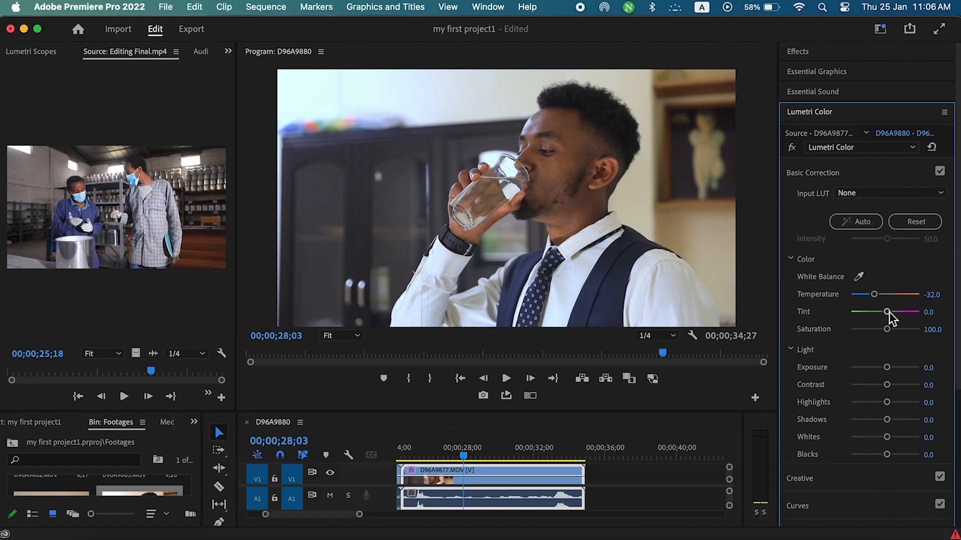
drag(888, 312, 886, 312)
mouse_move(879, 293)
mouse_down()
mouse_move(899, 295)
mouse_move(838, 298)
mouse_move(871, 295)
mouse_up()
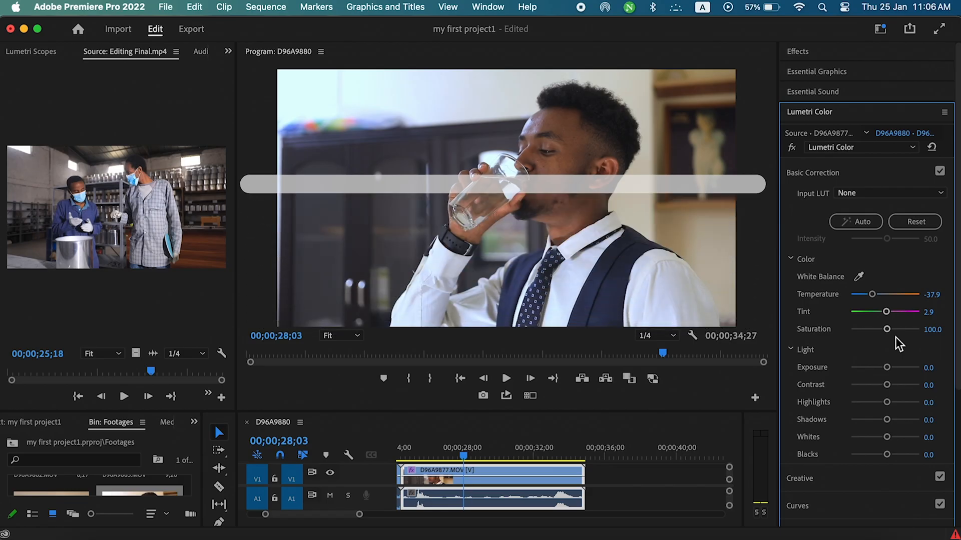
Set the clip's saturation to about 159 and the program monitor's playback resolution to Full
drag(894, 332, 950, 335)
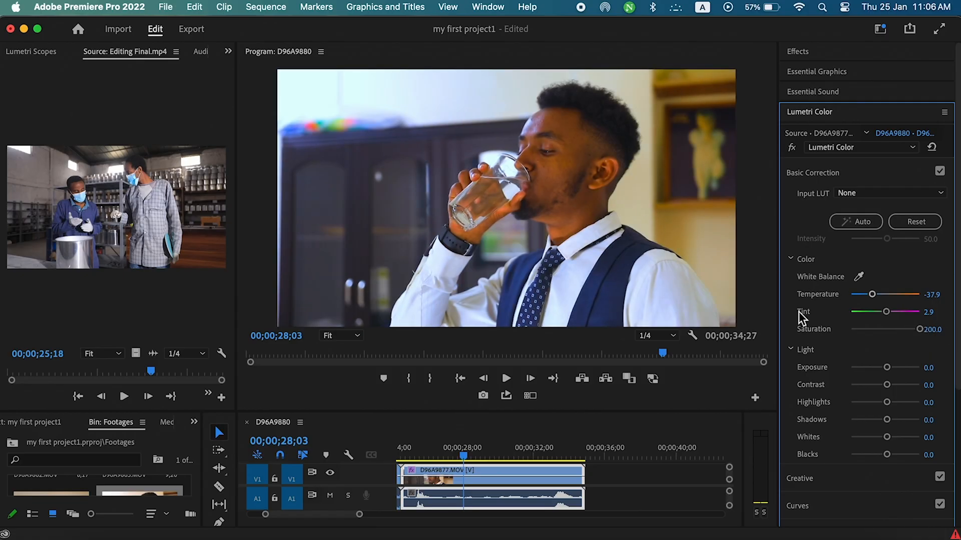
drag(921, 330, 910, 329)
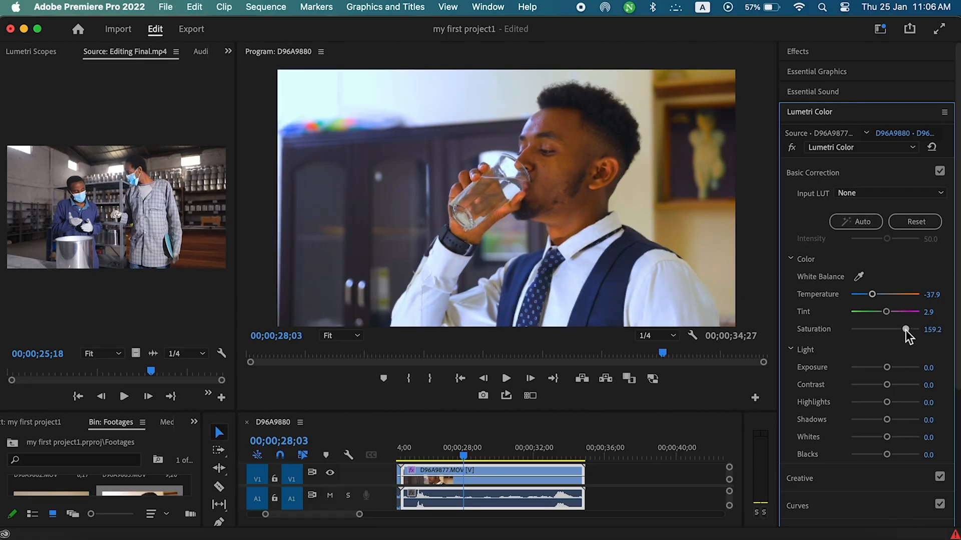
click(672, 336)
click(668, 348)
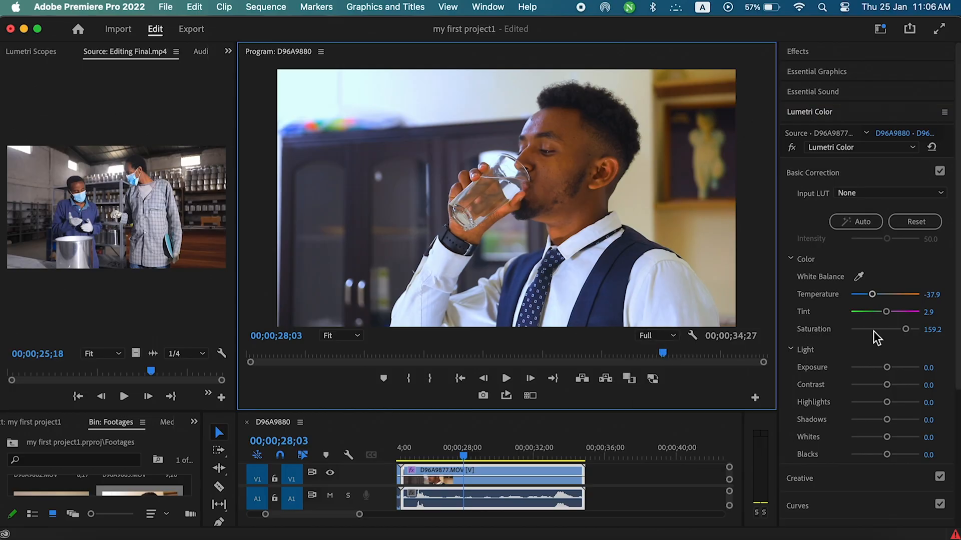
Try the saturation at 0 and 200, move the playhead to 00;00;29;22, and set the saturation to about 130
drag(903, 330, 837, 332)
drag(459, 451, 494, 450)
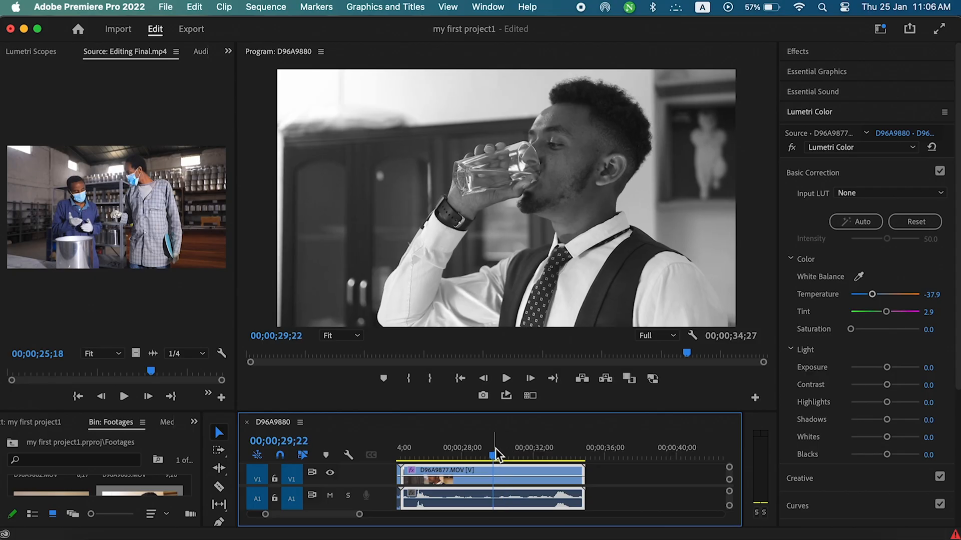
drag(853, 331, 950, 335)
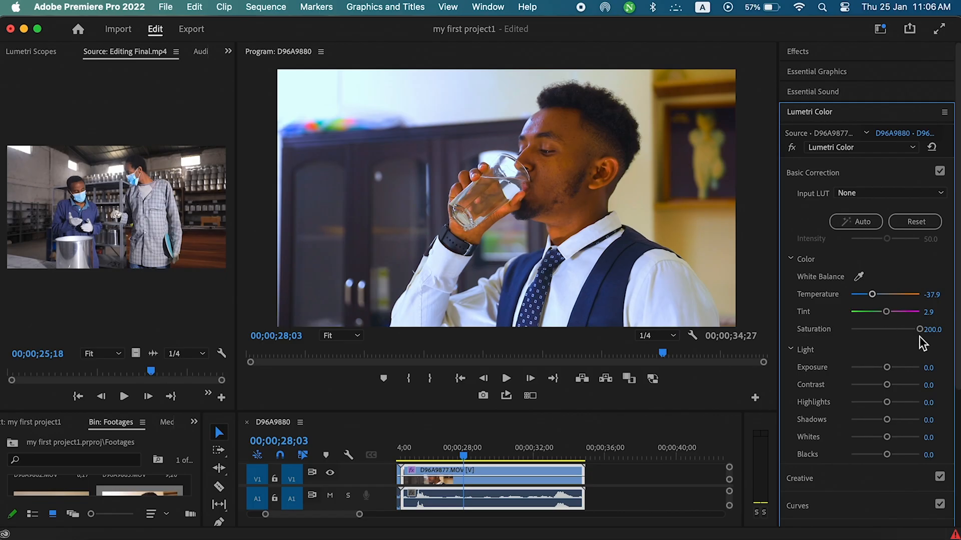
drag(920, 329, 845, 332)
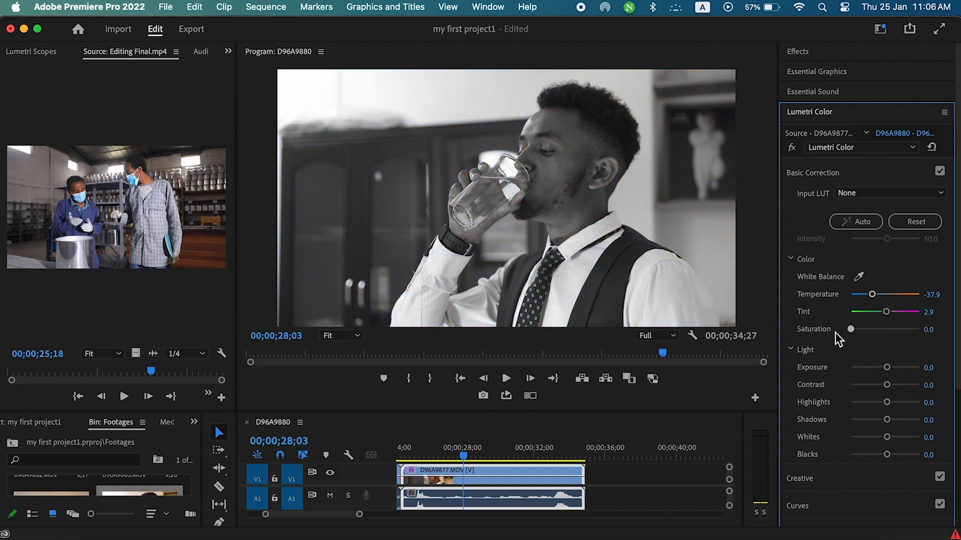
drag(460, 454, 495, 455)
drag(851, 329, 895, 333)
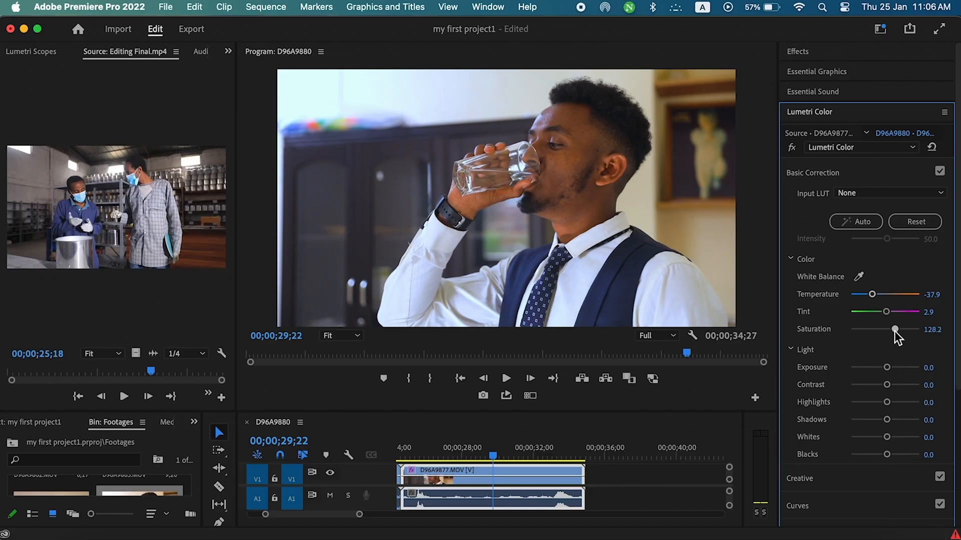
Toggle the Basic Correction off and on repeatedly to compare the clip before and after the color changes
click(939, 171)
click(939, 171)
click(939, 171)
click(939, 171)
click(939, 171)
click(939, 171)
click(939, 171)
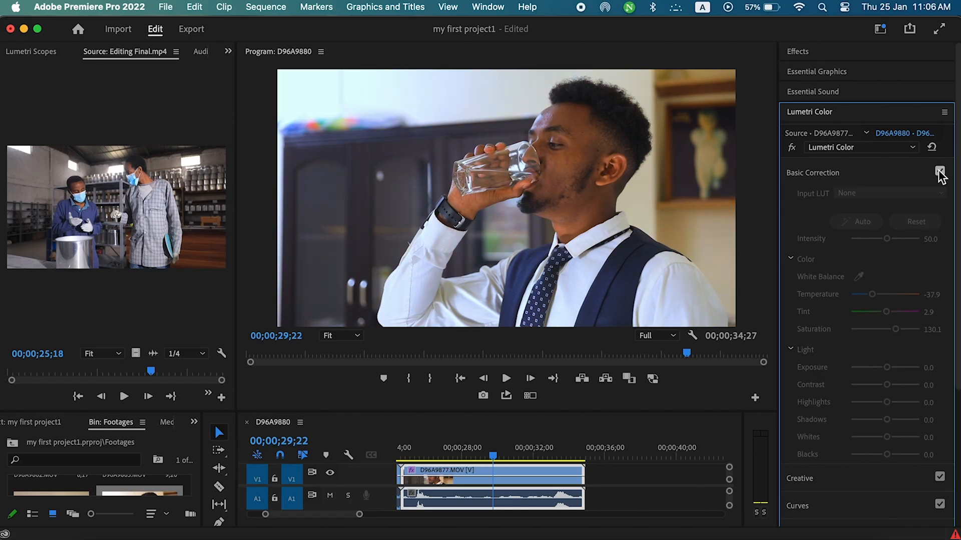
click(939, 171)
click(939, 171)
click(939, 171)
click(939, 171)
click(939, 172)
click(940, 171)
click(939, 171)
click(939, 171)
click(939, 171)
click(939, 172)
click(939, 172)
click(939, 172)
click(939, 172)
click(939, 172)
click(939, 171)
click(939, 172)
click(939, 171)
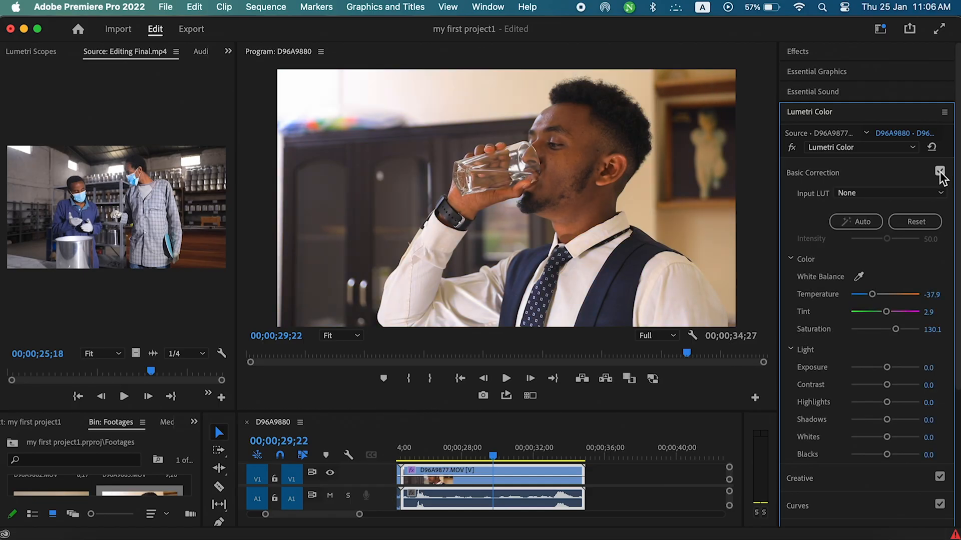
click(939, 172)
click(939, 171)
click(939, 172)
click(940, 172)
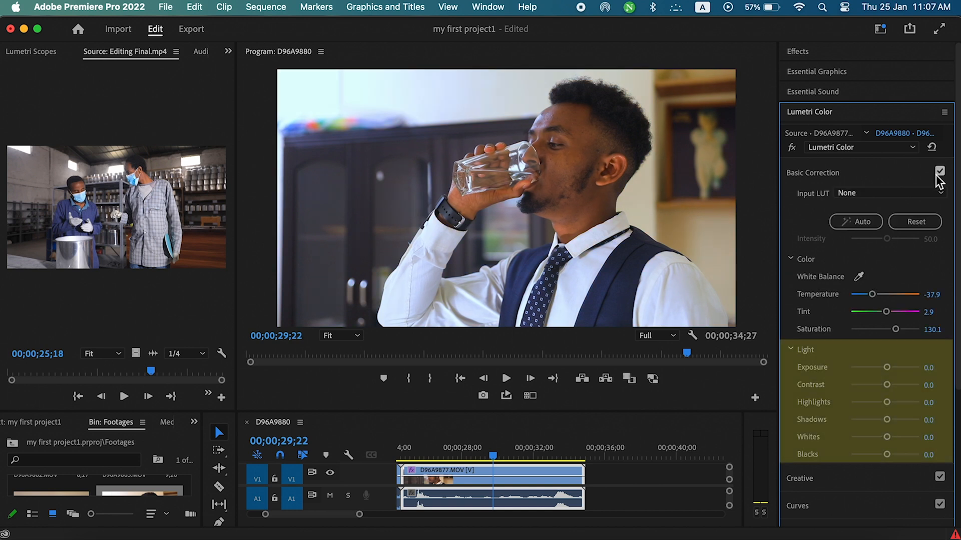
Try raised and lowered Blacks values in the Light settings, and set Blacks to about -18.4
scroll(841, 352, down, 2)
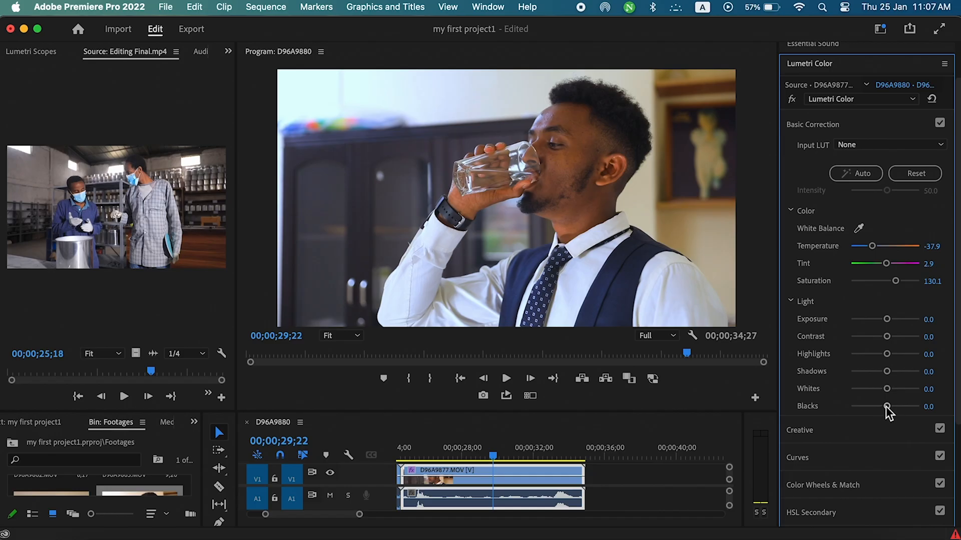
drag(890, 406, 903, 407)
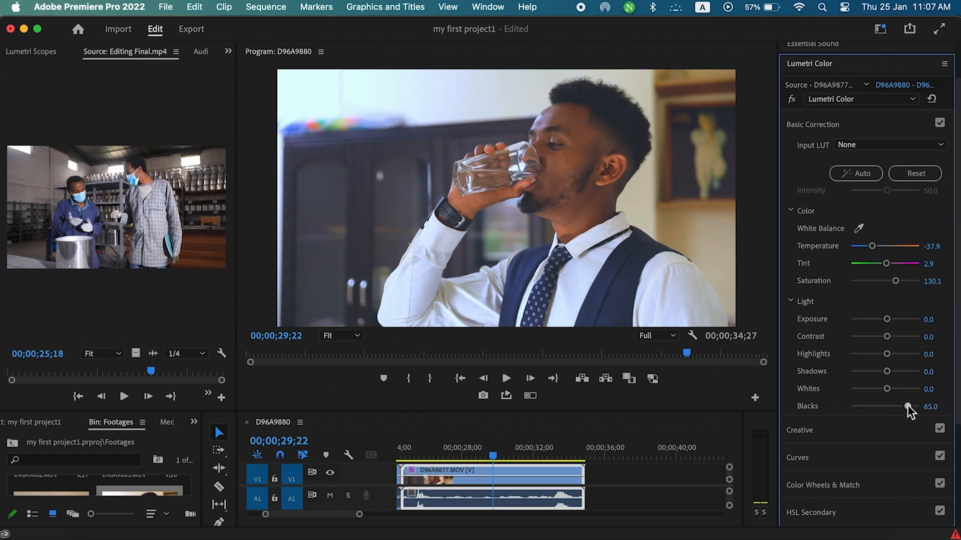
drag(905, 406, 878, 407)
double_click(877, 405)
drag(888, 406, 893, 407)
drag(907, 405, 878, 407)
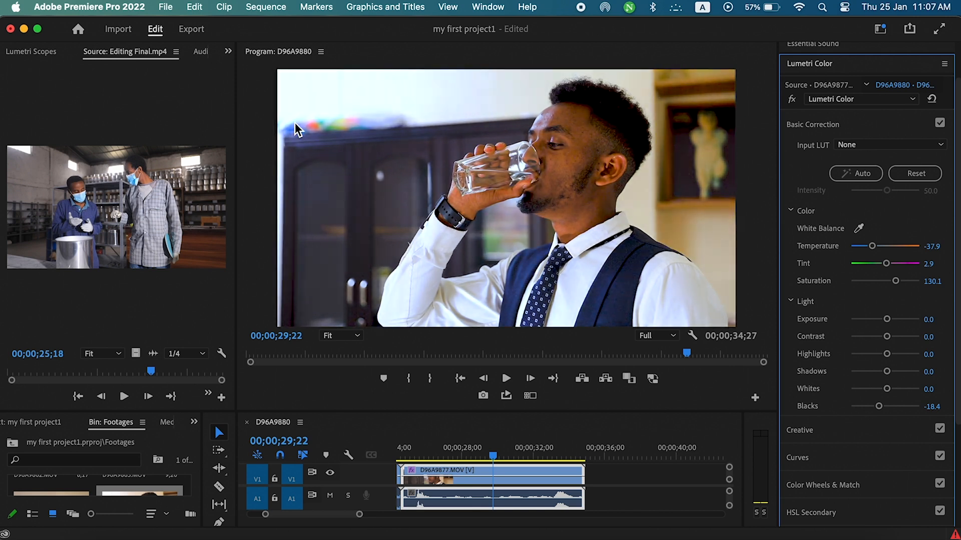
Try the Whites at -100 and 100, and set them to about -30
drag(886, 388, 847, 388)
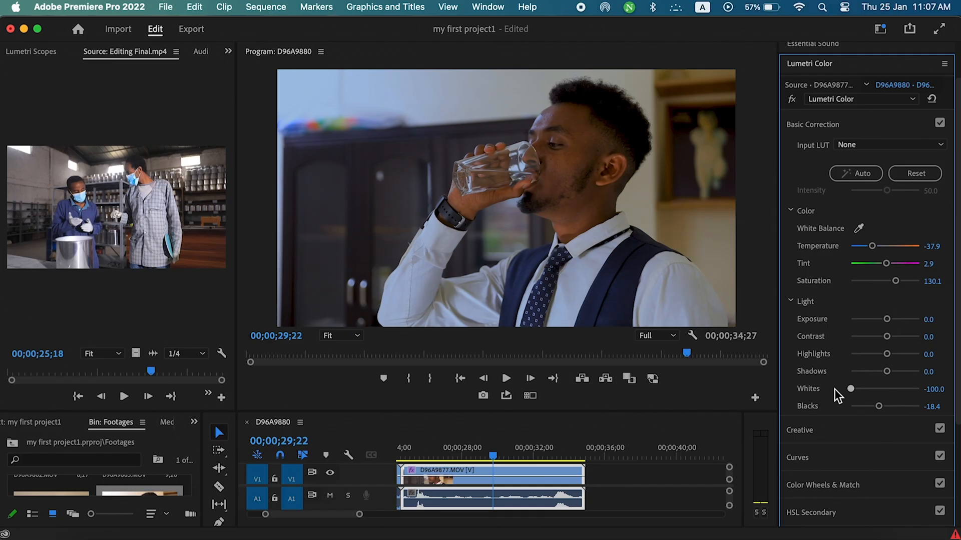
drag(851, 389, 930, 391)
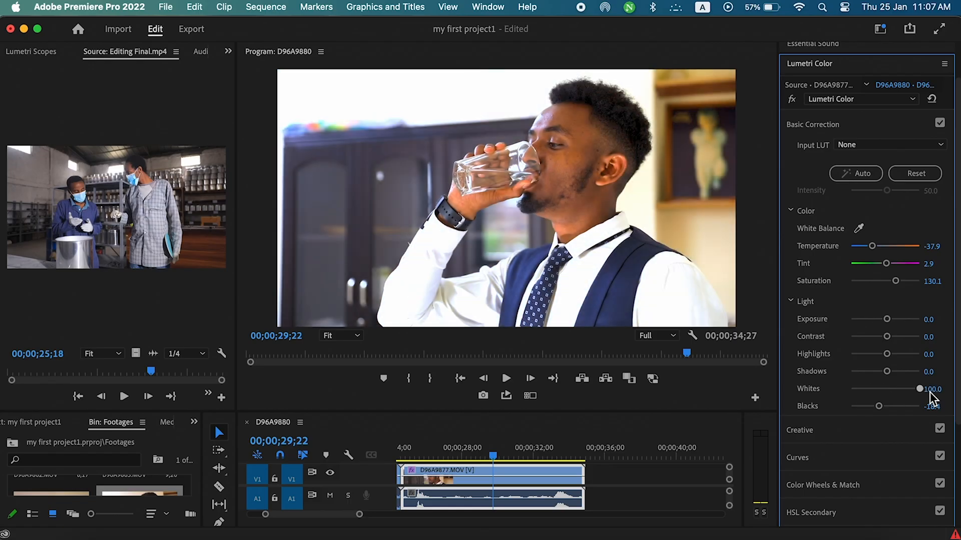
drag(929, 394, 889, 392)
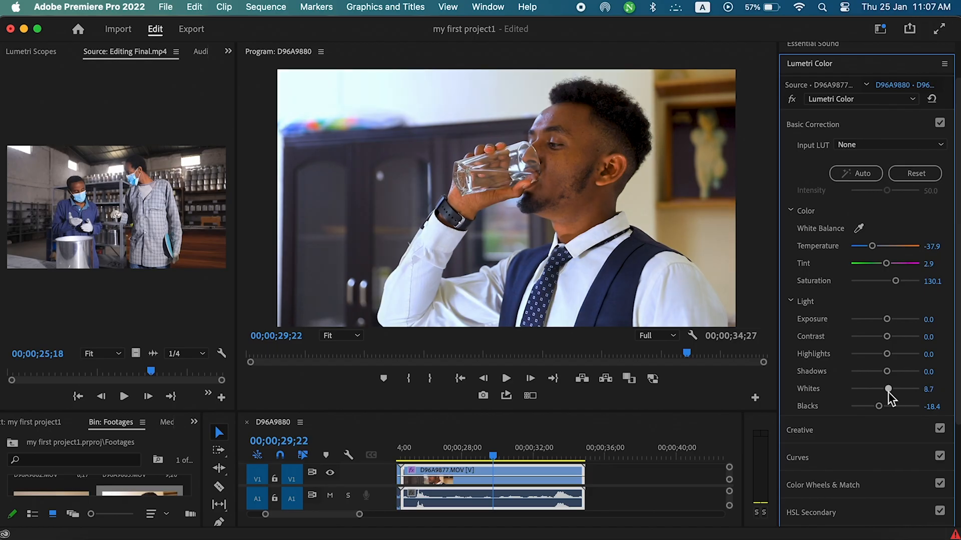
drag(888, 394, 874, 395)
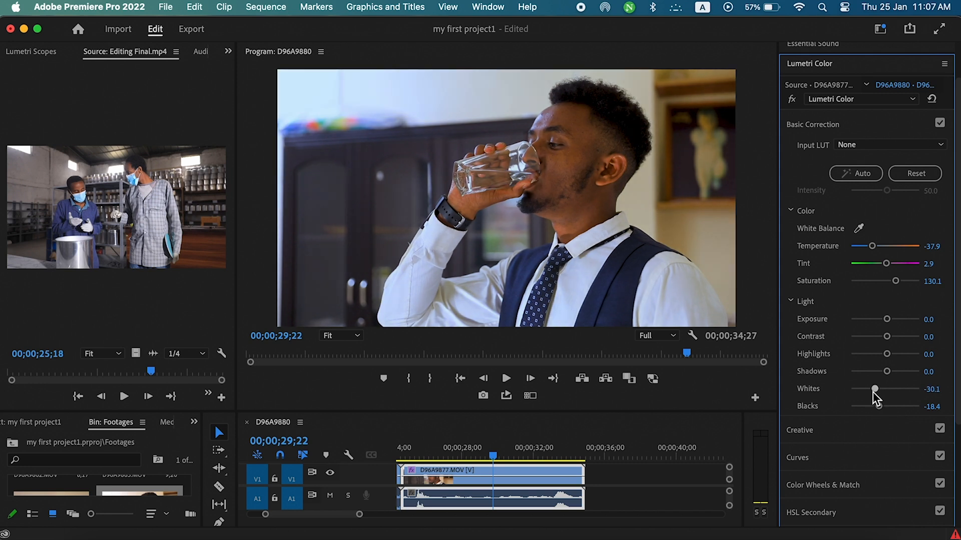
drag(875, 394, 877, 394)
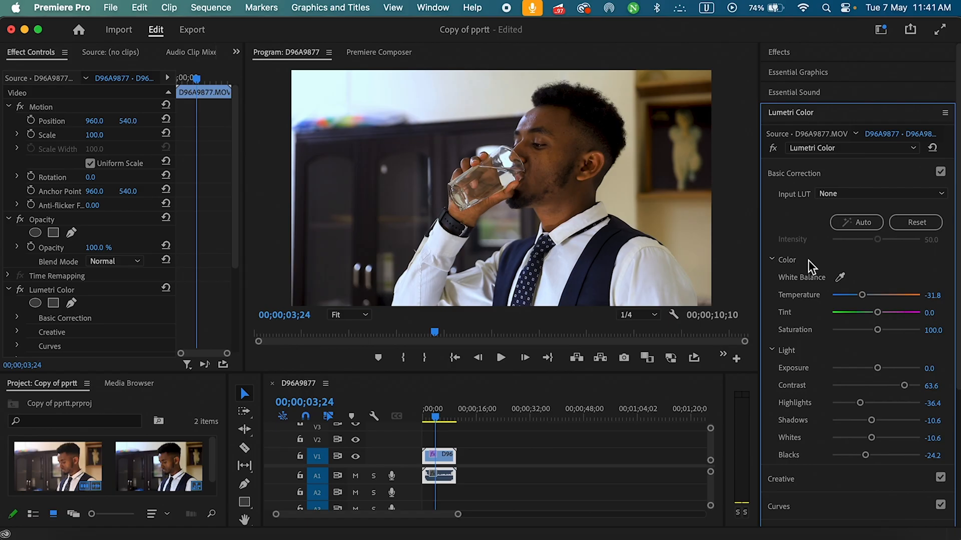
Collapse the Basic Correction settings and switch the correction off and on to compare the D96A9877.MOV clip with its original
click(810, 173)
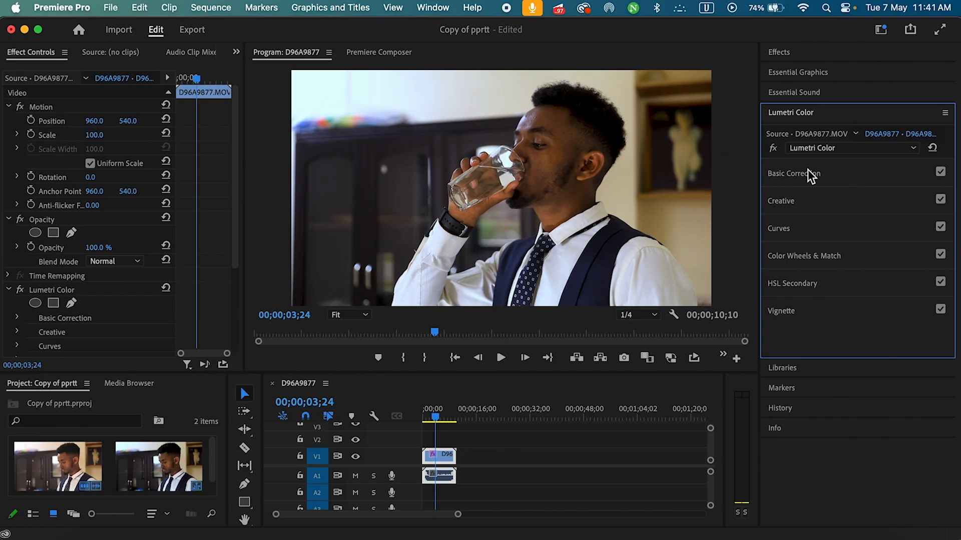
click(940, 173)
click(941, 173)
click(941, 173)
click(940, 173)
click(941, 173)
click(941, 173)
click(941, 173)
click(941, 173)
click(940, 173)
click(941, 173)
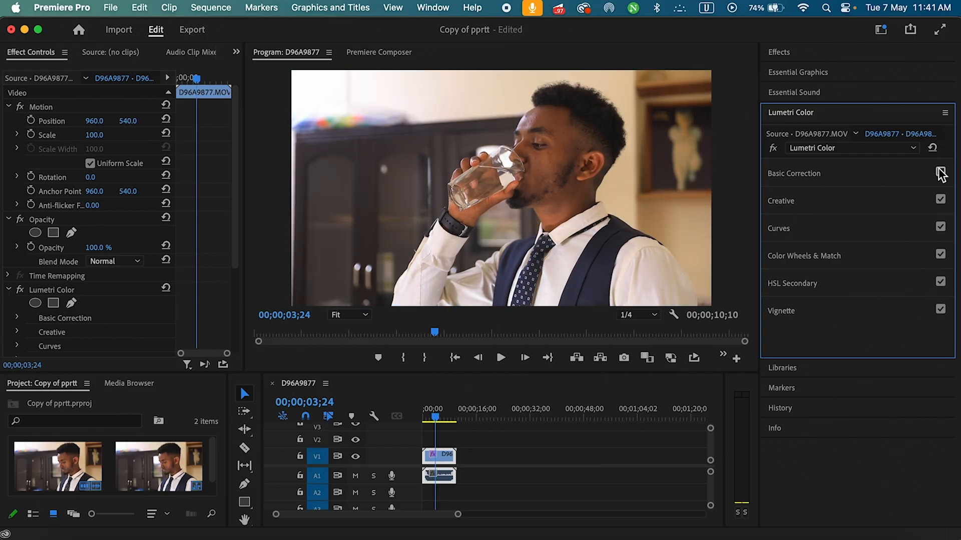
click(940, 173)
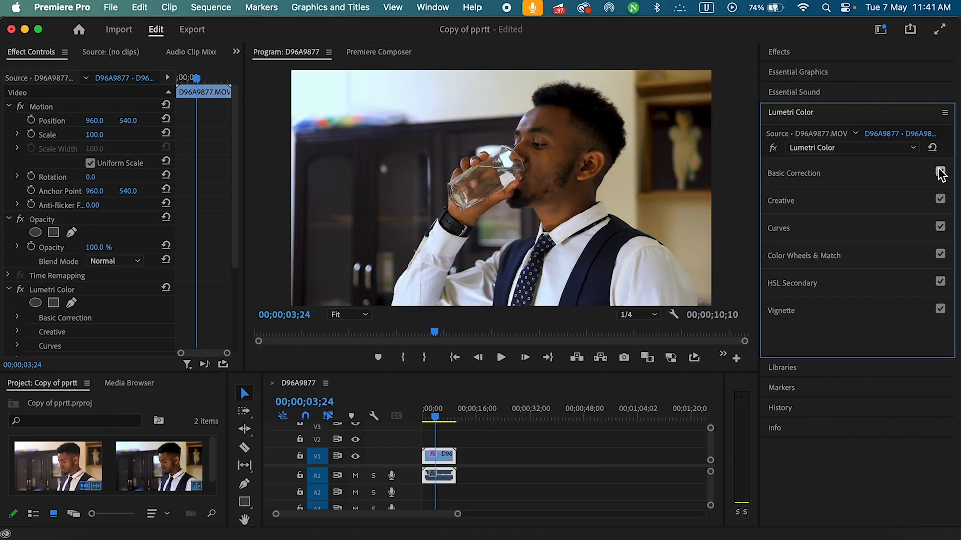
Open the Creative settings and browse the list of available looks
click(798, 205)
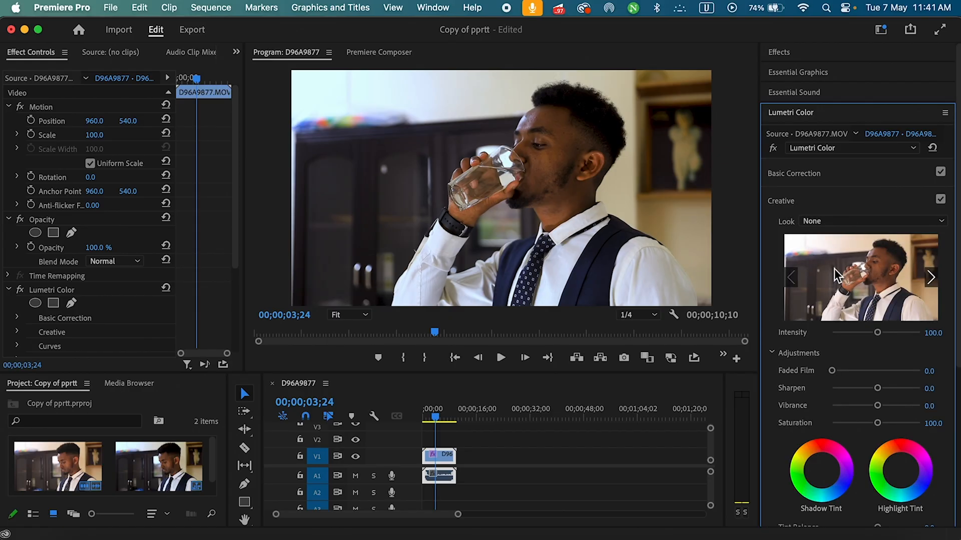
click(823, 223)
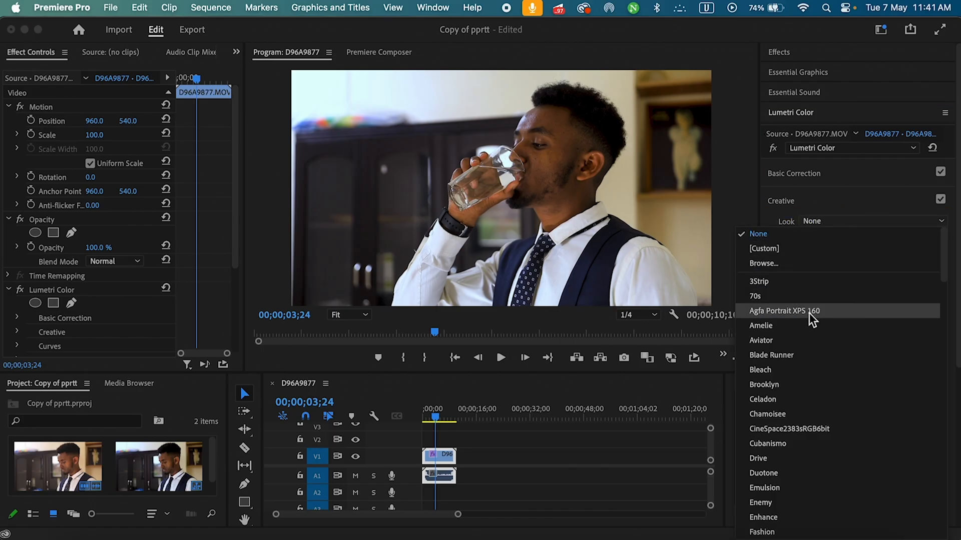
scroll(821, 400, down, 5)
scroll(821, 415, down, 10)
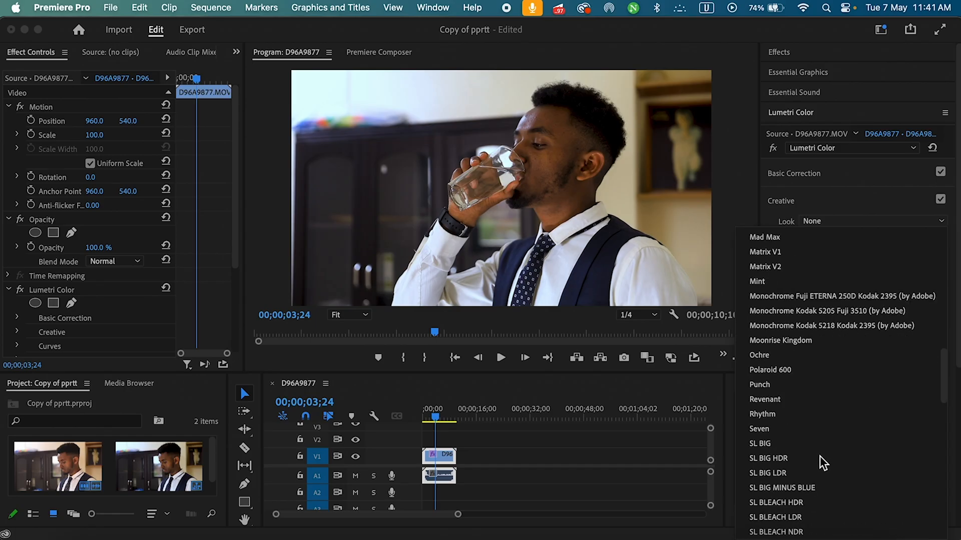
scroll(779, 405, up, 15)
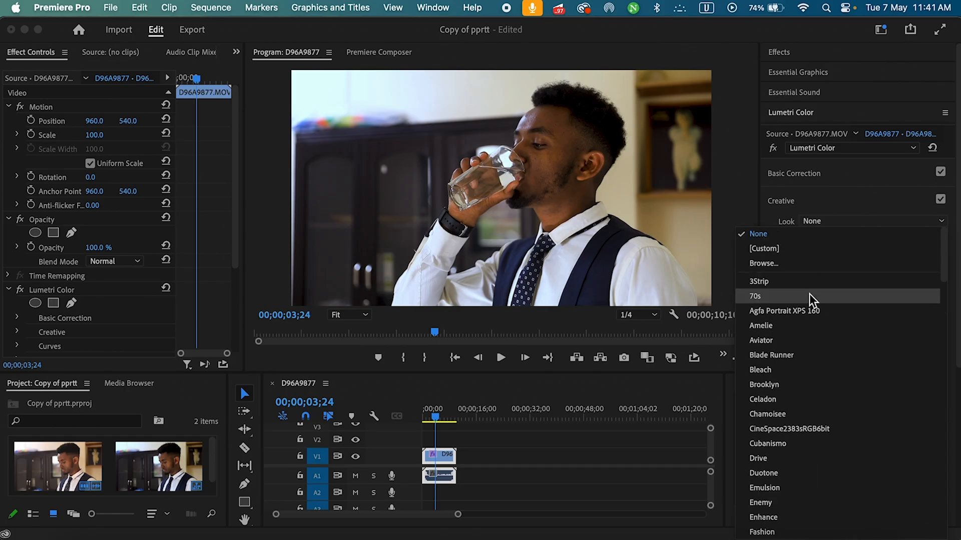
scroll(821, 405, down, 10)
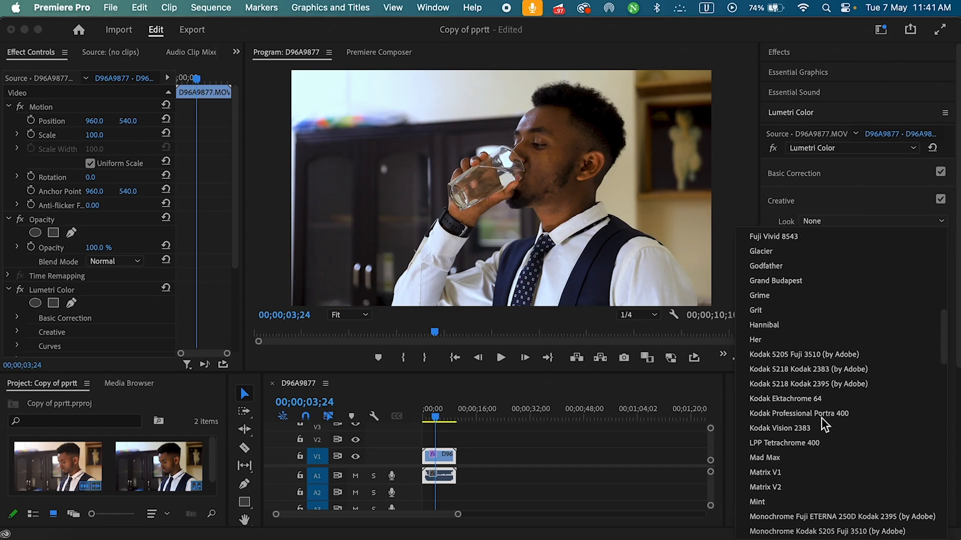
scroll(776, 410, up, 5)
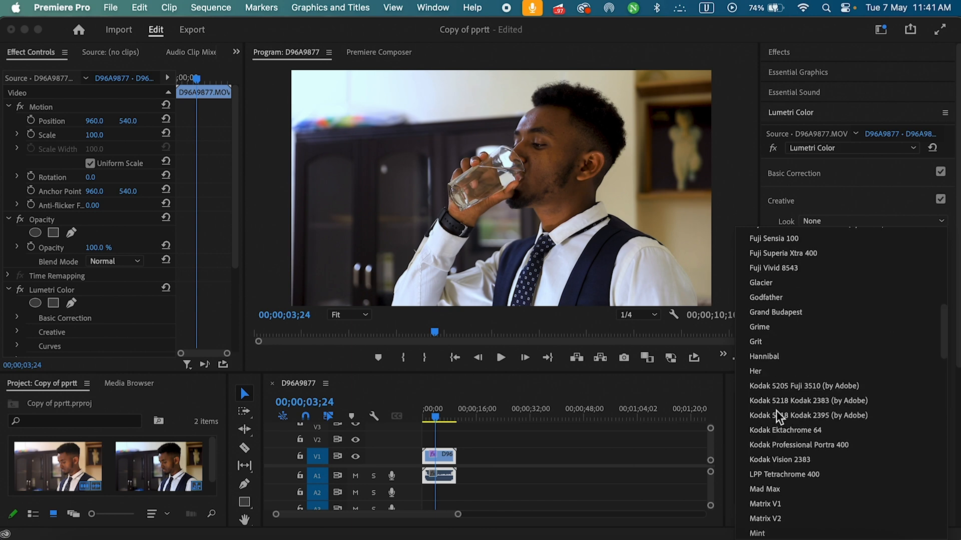
scroll(821, 425, down, 5)
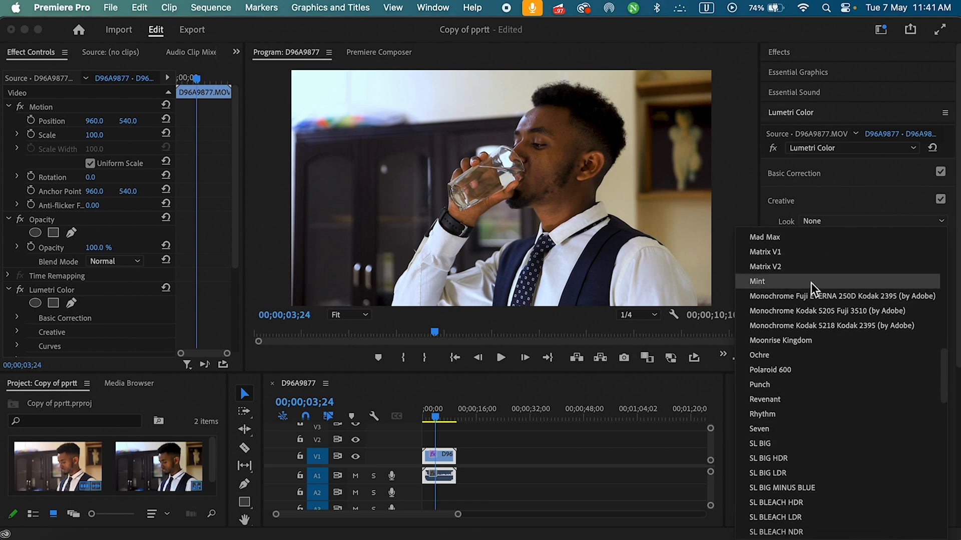
scroll(776, 411, up, 15)
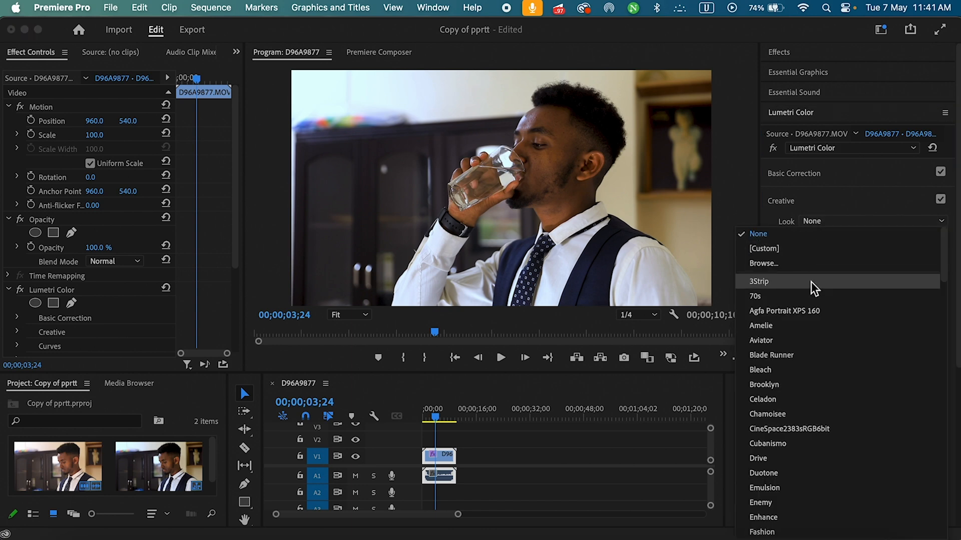
scroll(820, 401, down, 15)
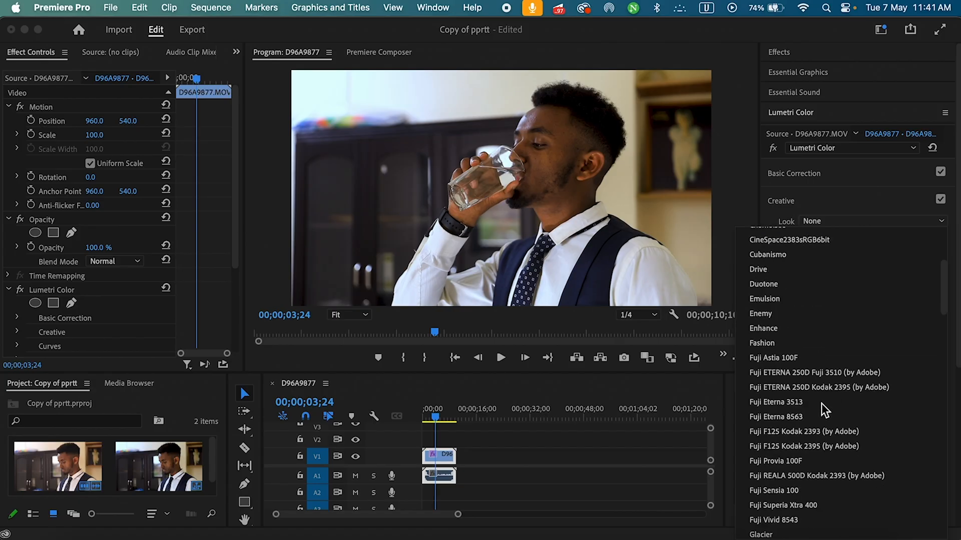
scroll(801, 371, up, 10)
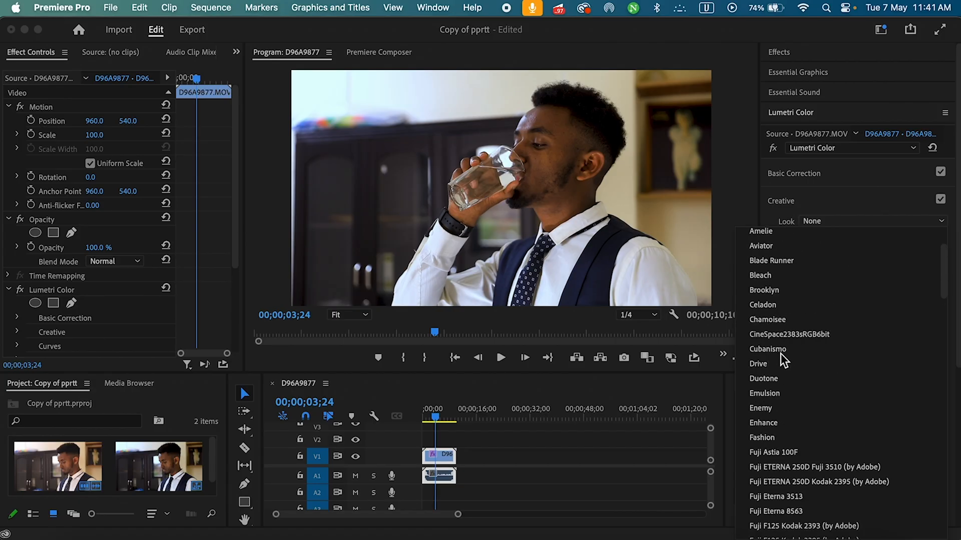
Try several Creative looks on the clip, including Cubanismo and Bleach
click(780, 353)
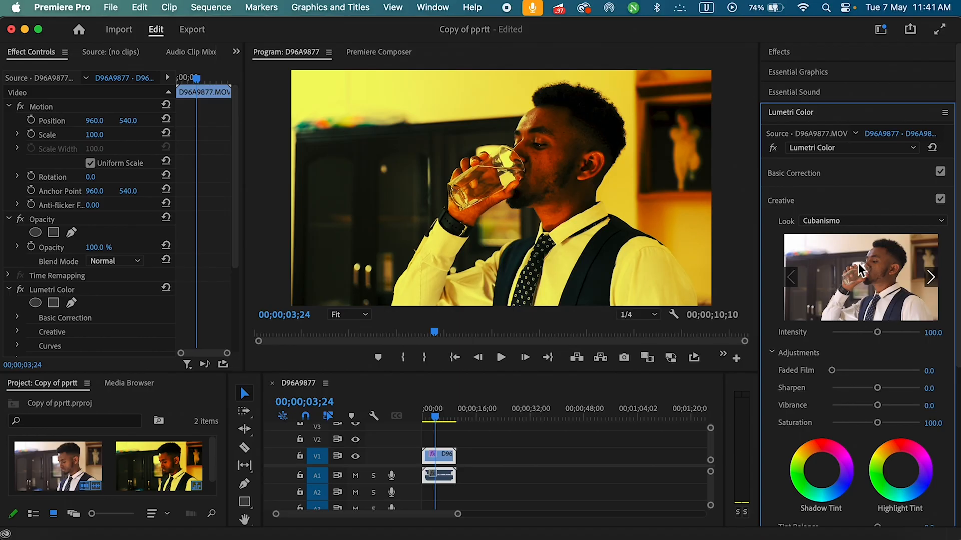
click(834, 221)
click(805, 324)
click(827, 223)
click(815, 357)
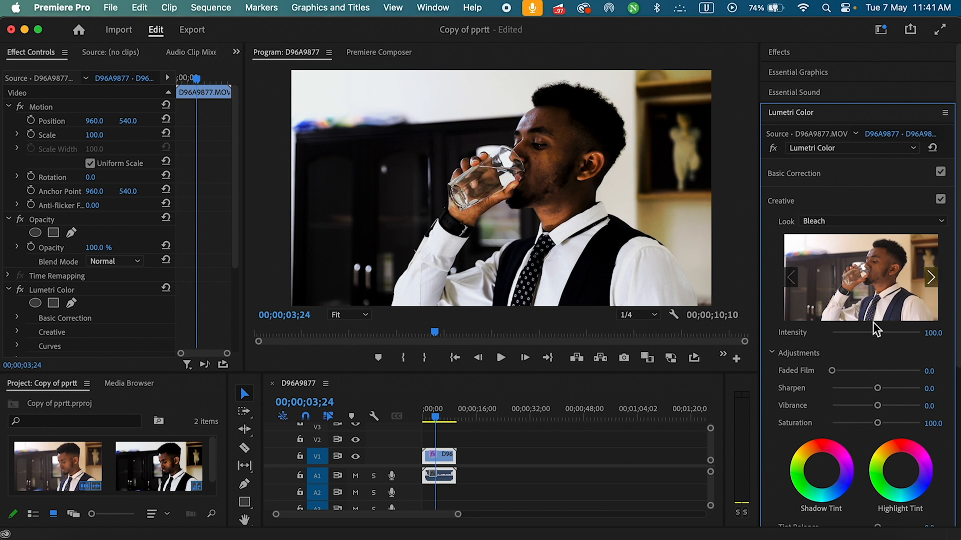
Page through the look previews to Agfa Portrait XPS 160 and apply that look to the clip
click(928, 280)
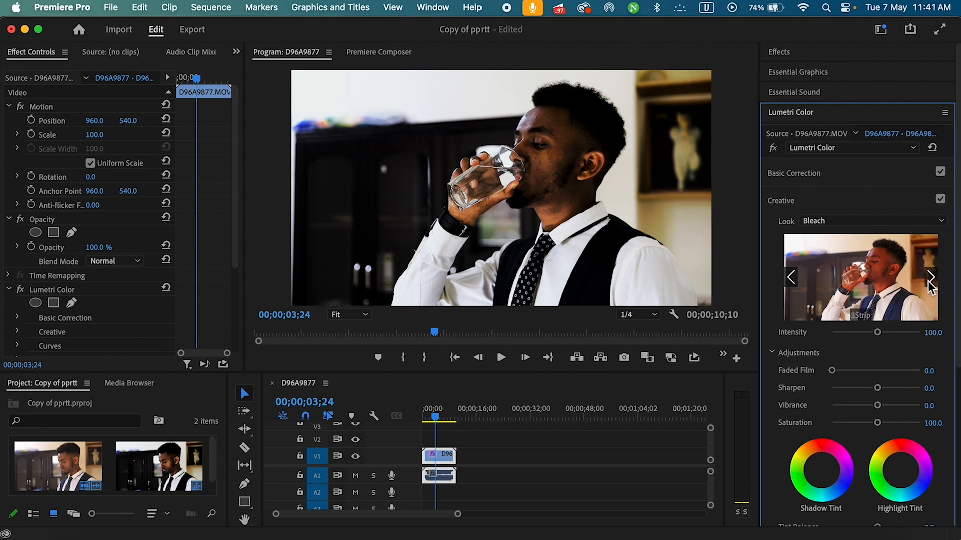
click(929, 281)
click(929, 281)
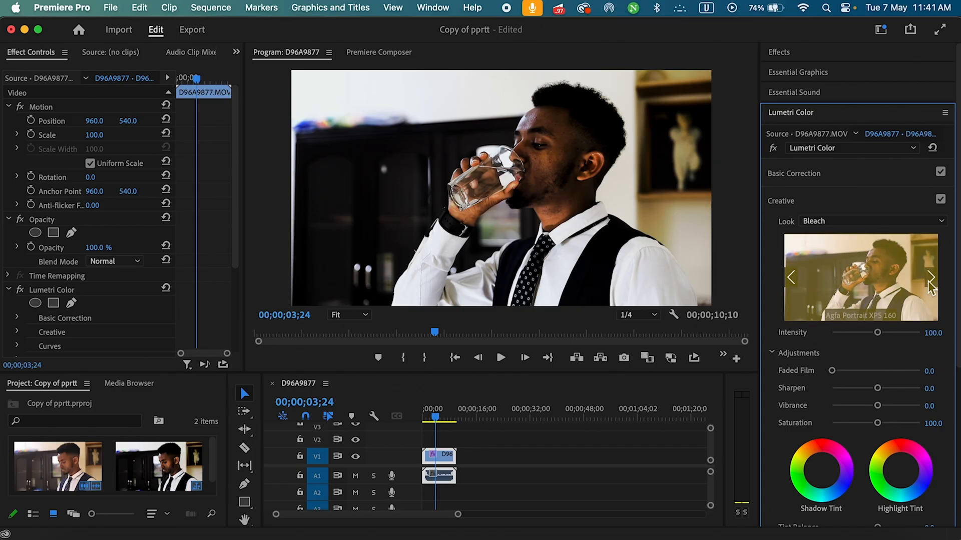
click(850, 283)
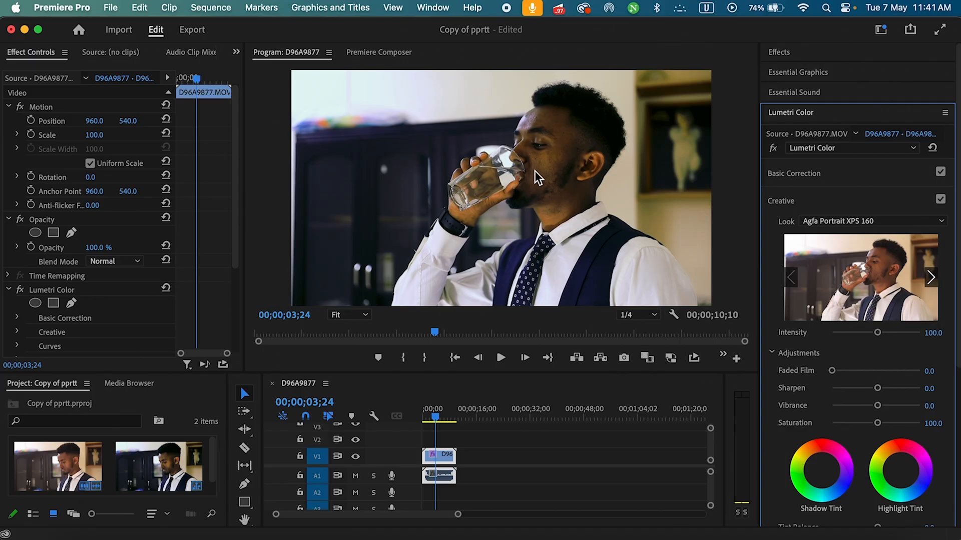
Page on through the Creative look previews and apply the Drive look to the clip
click(932, 278)
click(932, 278)
click(932, 278)
click(931, 278)
click(932, 278)
click(931, 278)
click(931, 278)
click(931, 279)
click(932, 279)
click(932, 278)
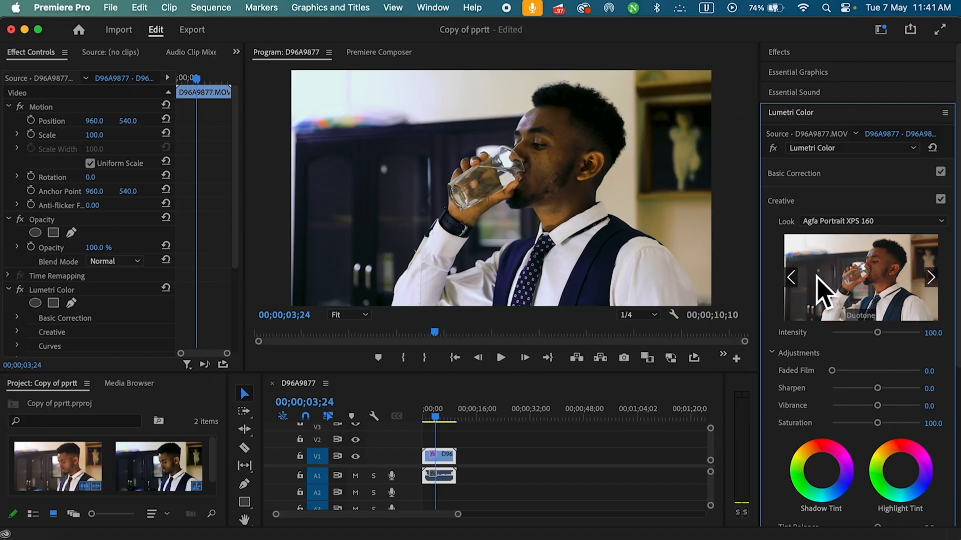
click(791, 277)
click(881, 279)
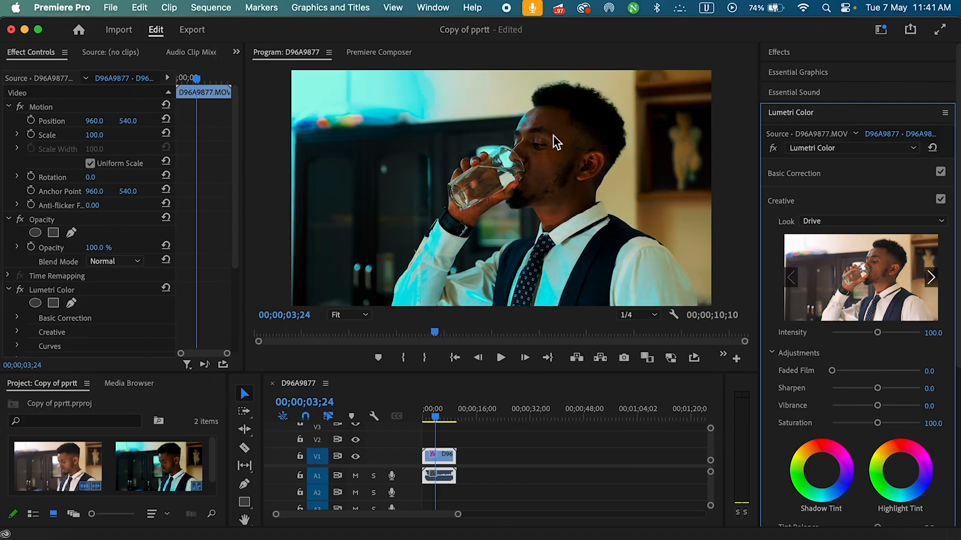
Page forward and back through the look previews to examine alternatives to the Drive look
click(932, 278)
click(933, 277)
click(932, 277)
click(932, 276)
click(932, 276)
click(932, 275)
click(931, 276)
click(931, 275)
click(931, 276)
click(932, 275)
click(931, 275)
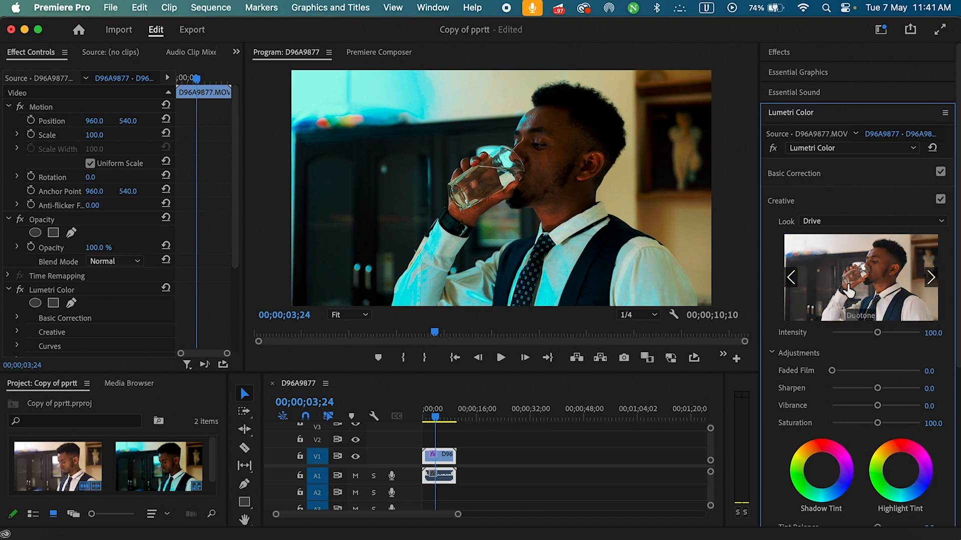
click(791, 278)
click(791, 278)
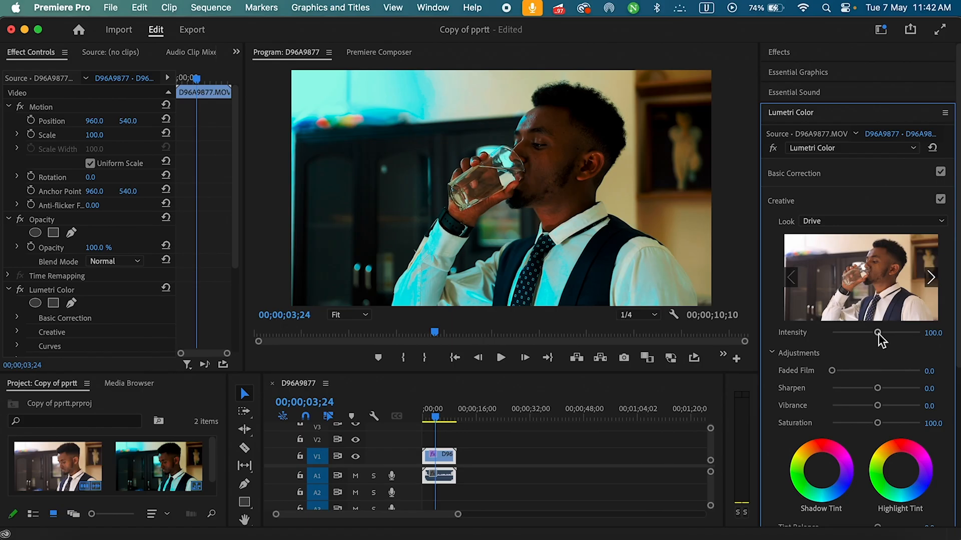
Try the Drive look's Intensity at 200 and about 48.5, and switch Creative off and on to compare the clip
drag(878, 334, 921, 333)
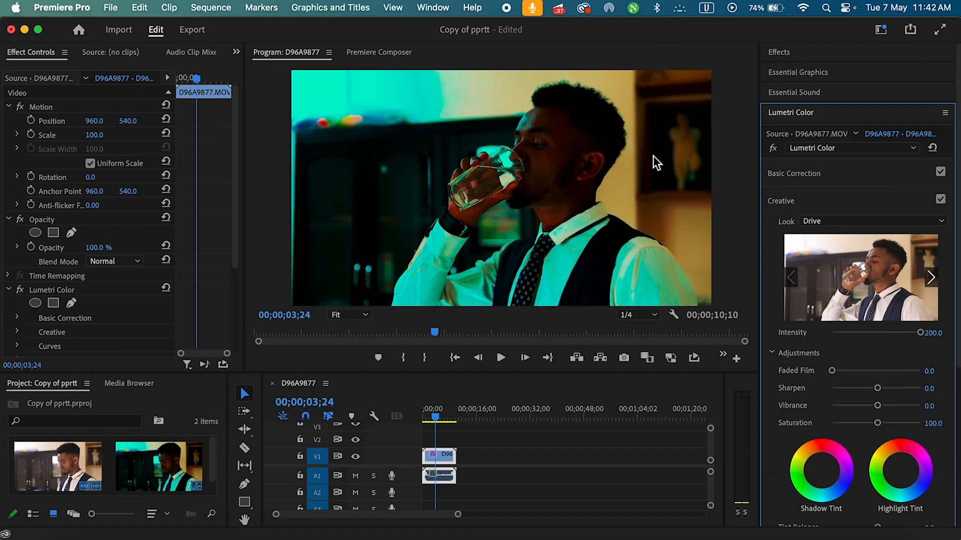
drag(917, 332, 853, 335)
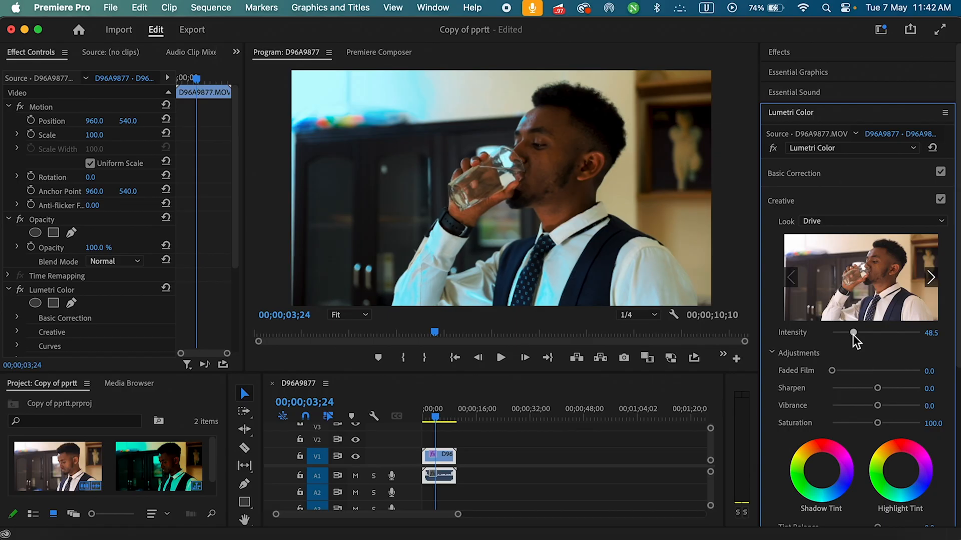
click(940, 200)
click(940, 200)
click(940, 200)
click(940, 199)
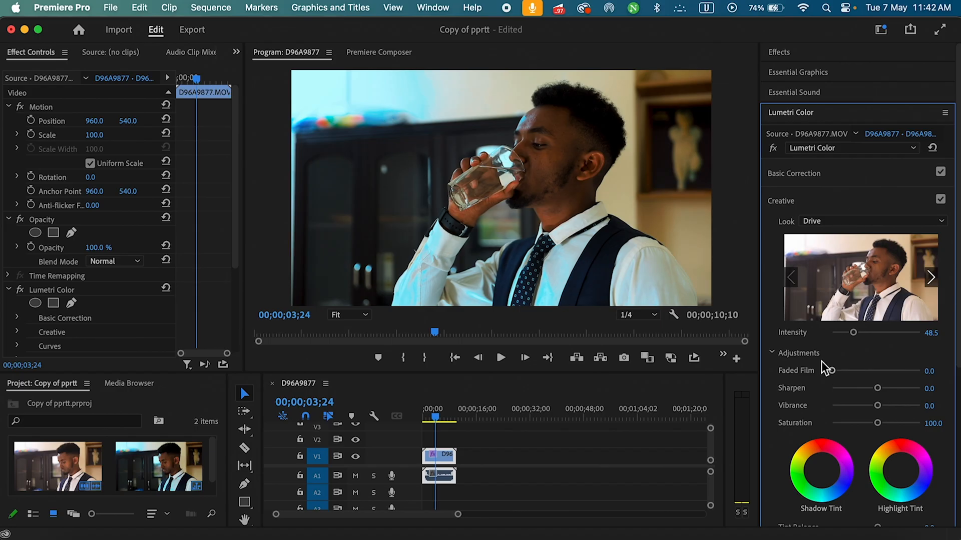
Set the look's Intensity to about 77.3, and try Faded Film at 100 before returning it to 0
mouse_move(854, 333)
mouse_down()
mouse_move(876, 334)
mouse_move(864, 333)
mouse_up()
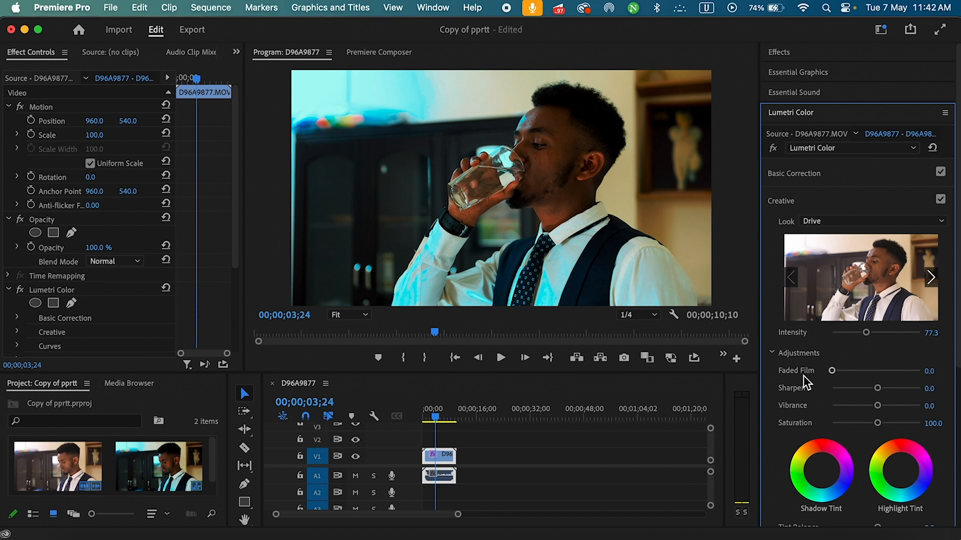
drag(834, 369, 942, 360)
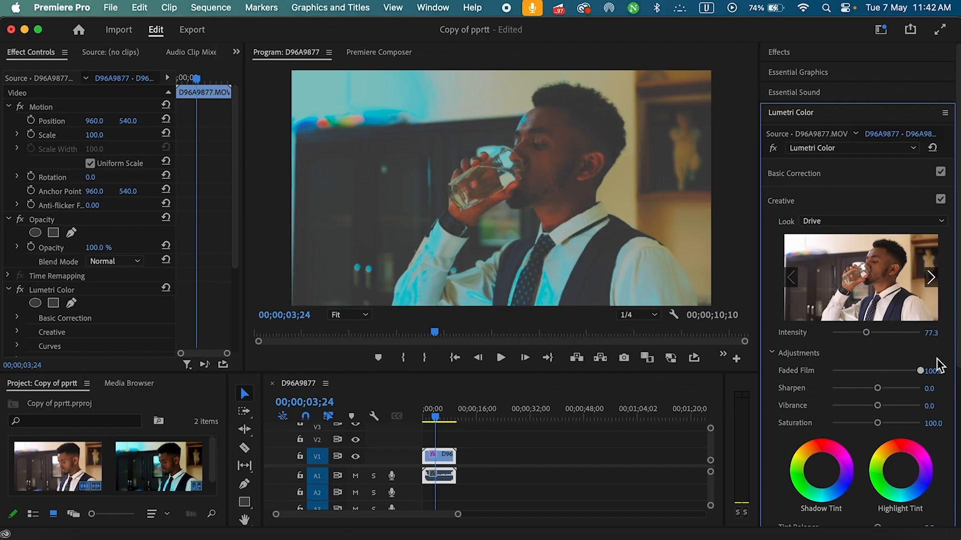
drag(936, 359, 821, 369)
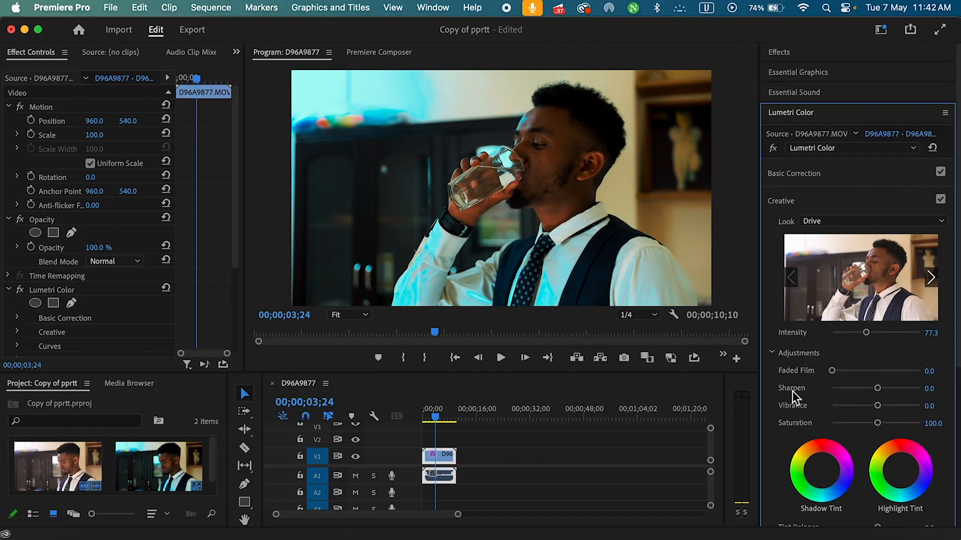
Raise Sharpen to 100 and magnify the program preview to 400% to inspect the glass and hand
drag(875, 388, 931, 391)
click(560, 148)
key(equal)
key(equal)
key(equal)
key(equal)
key(equal)
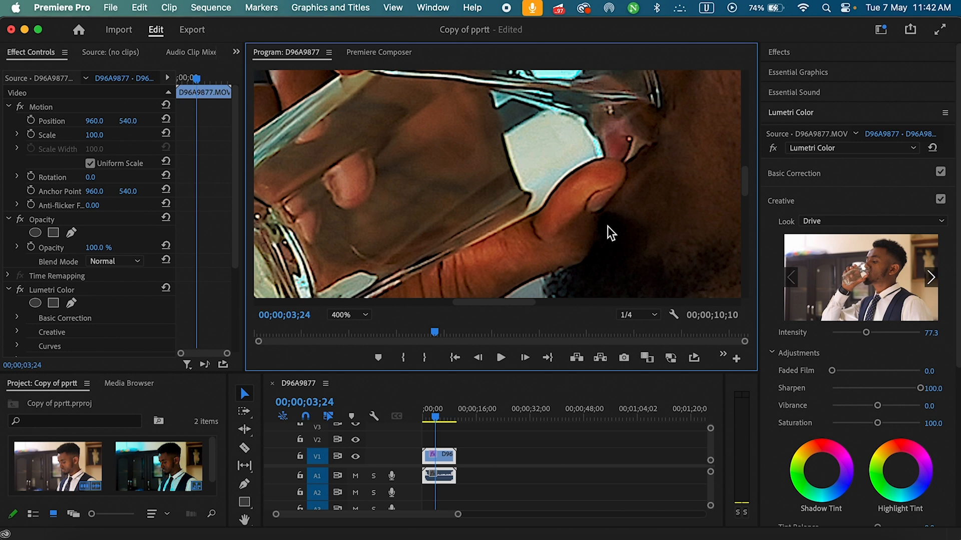
Compare Sharpen at 0, -100 and 100, reset it to 0, and fit the preview to its frame again
double_click(921, 388)
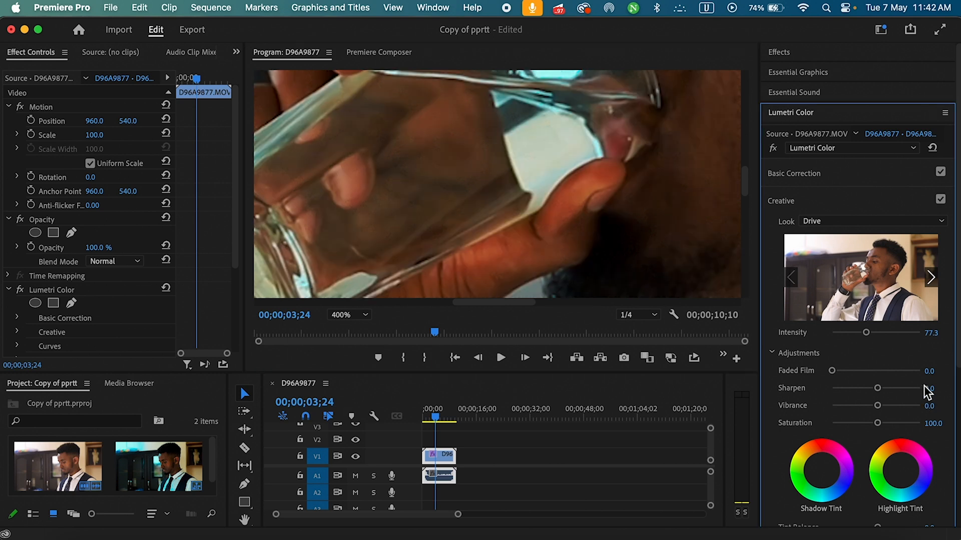
drag(877, 388, 829, 388)
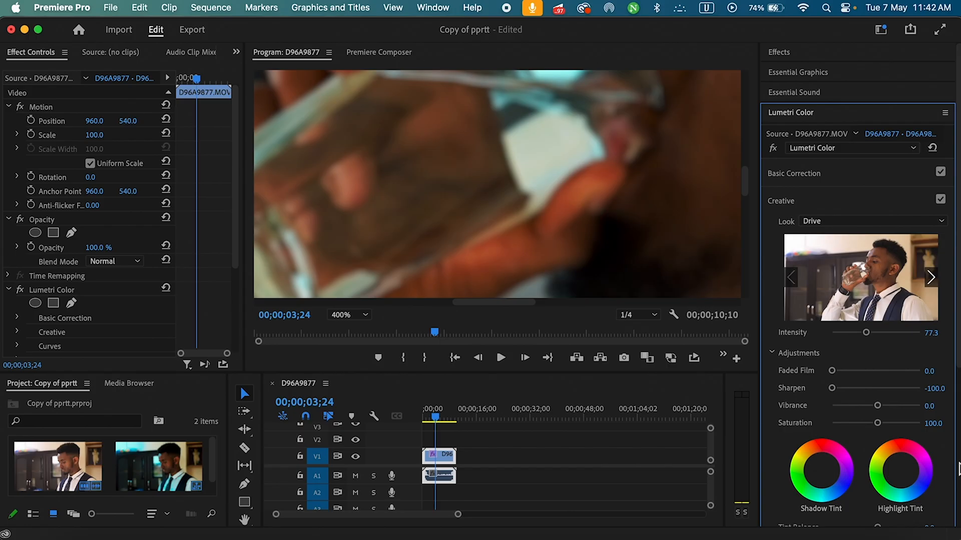
drag(834, 389, 920, 389)
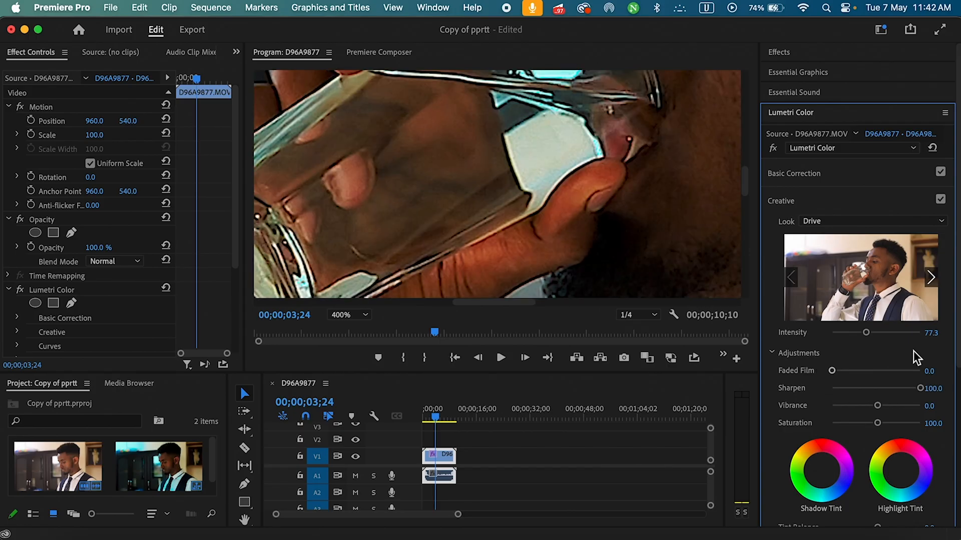
double_click(920, 389)
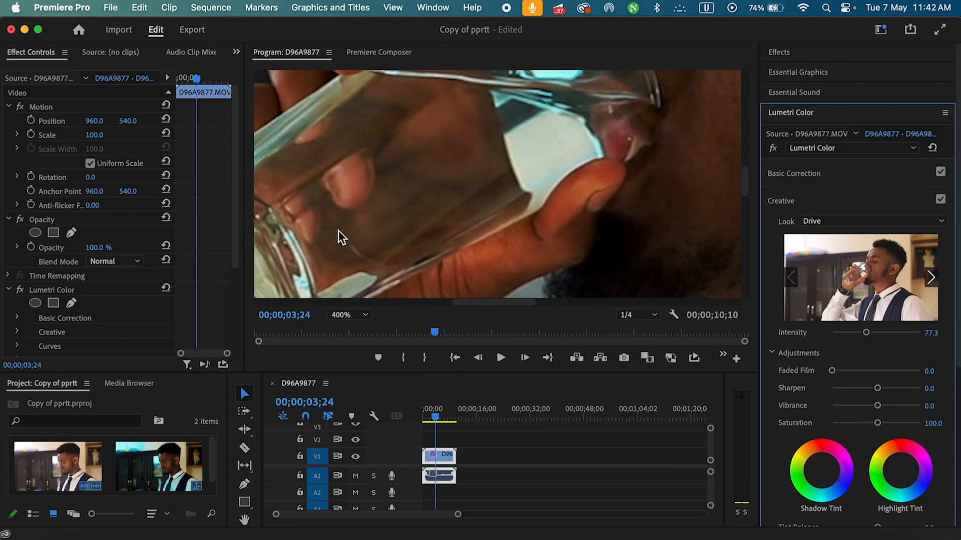
click(341, 315)
click(342, 330)
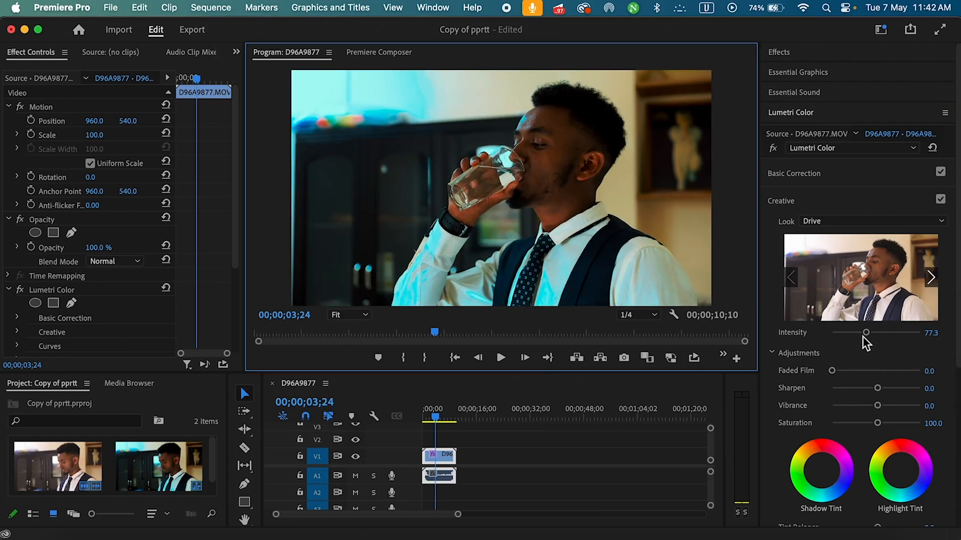
Lower the Drive look's Intensity to about 68.2 and raise Vibrance to 100
drag(866, 334, 862, 332)
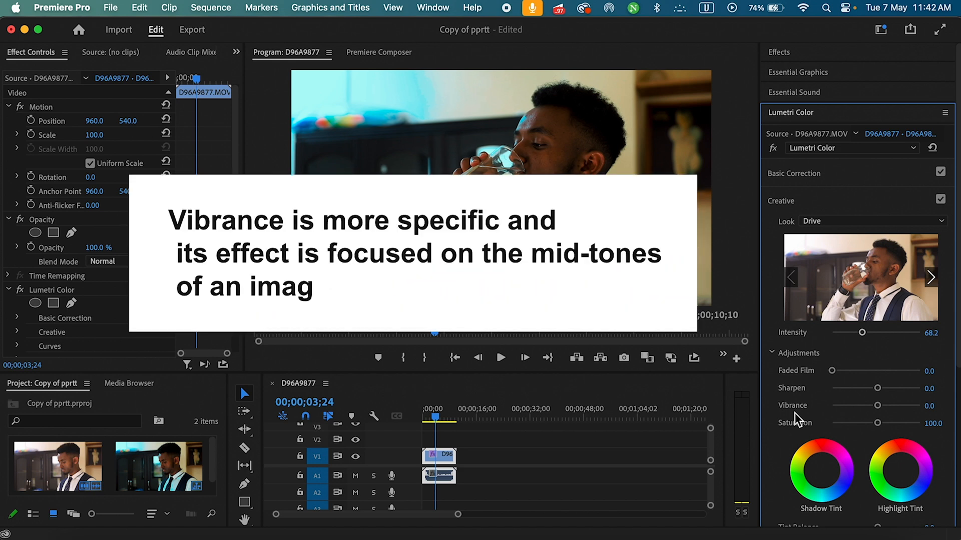
mouse_move(877, 422)
mouse_down()
mouse_move(922, 424)
mouse_move(872, 430)
mouse_up()
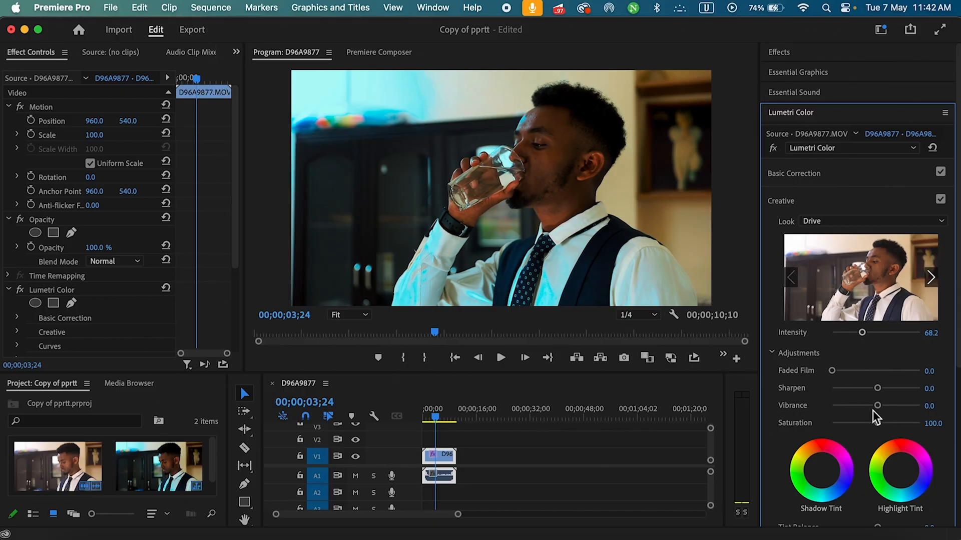
drag(878, 406, 918, 406)
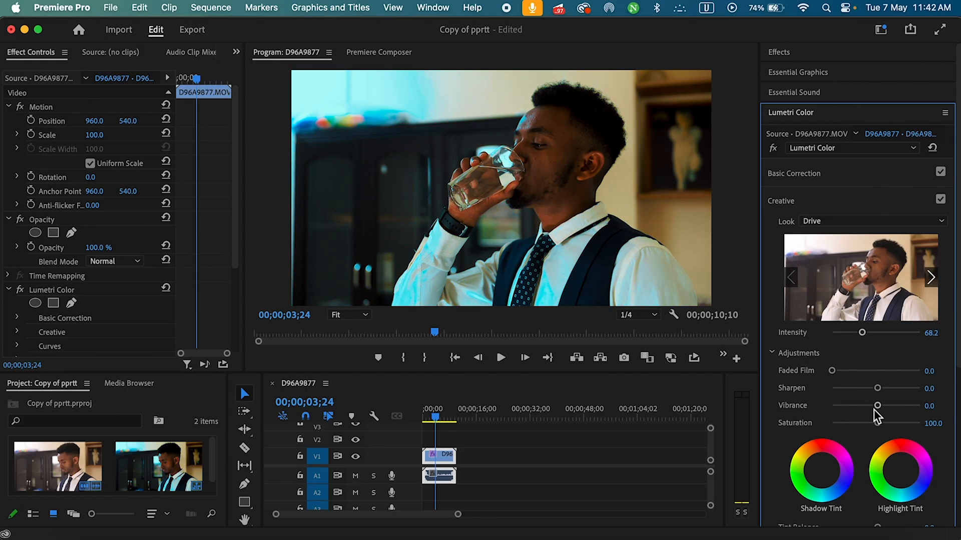
drag(877, 405, 918, 406)
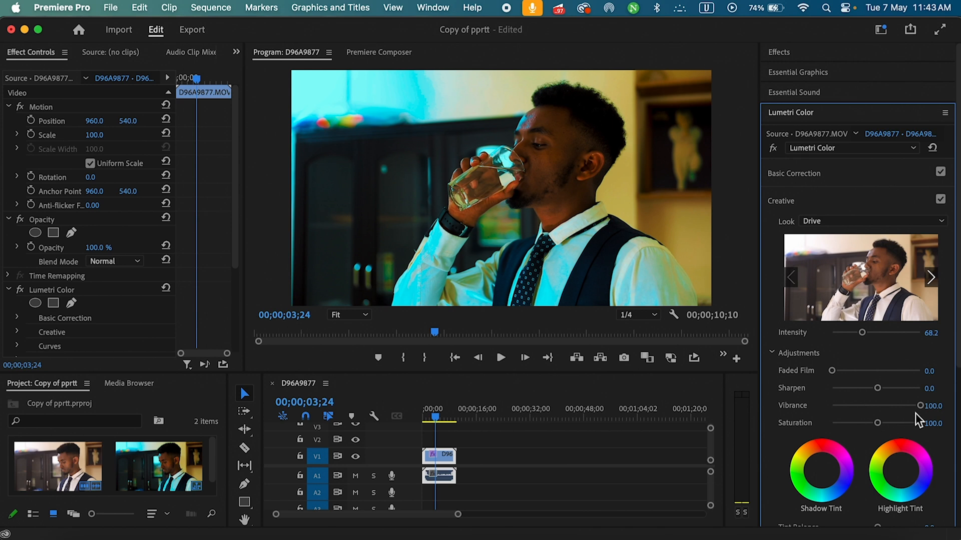
Lower Vibrance to about 40.9 and Saturation to about 98.5, and compare the image with the Creative section off and on
drag(920, 406, 874, 429)
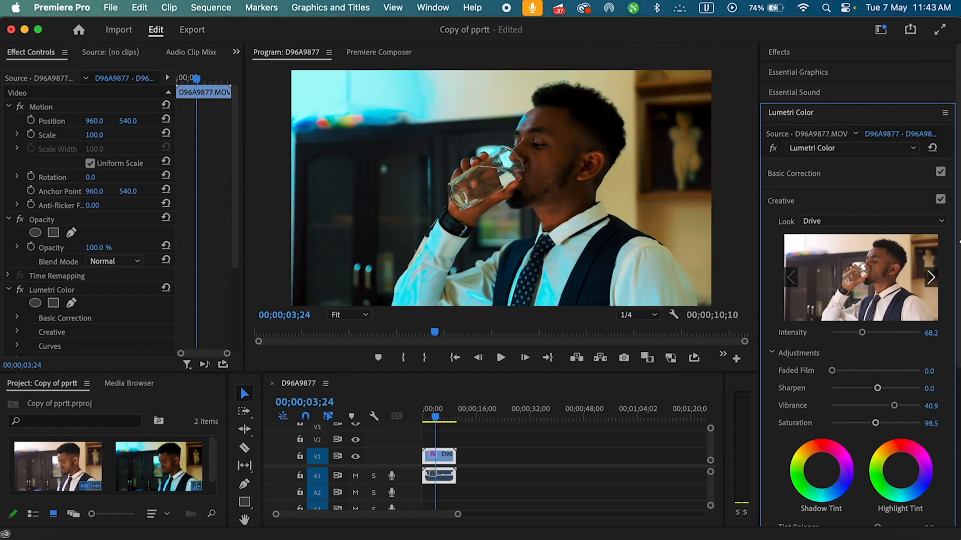
click(943, 211)
click(941, 201)
click(941, 200)
click(941, 200)
click(940, 200)
click(941, 200)
click(941, 200)
click(941, 200)
click(940, 200)
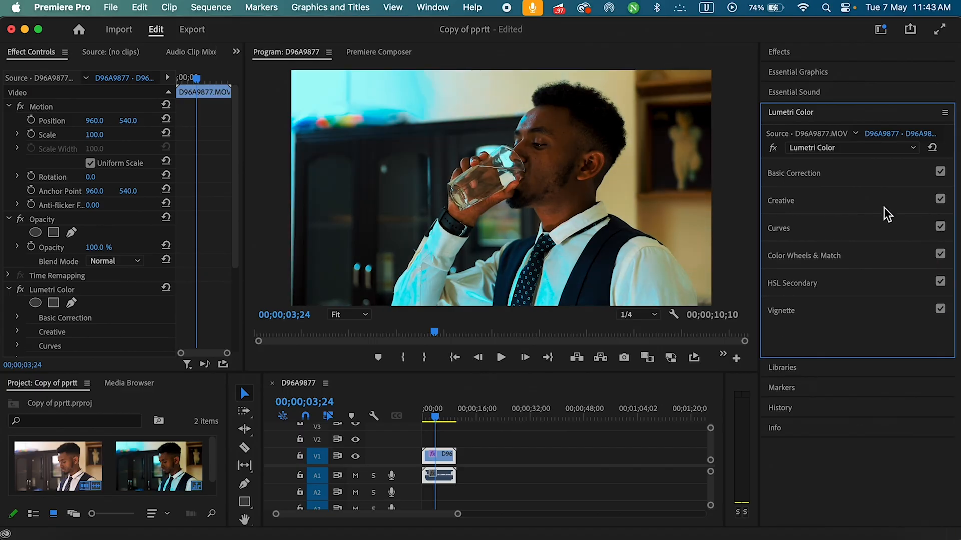
Replace the Drive look with None in the Creative section and widen the Lumetri Color panel
click(881, 206)
scroll(820, 445, down, 2)
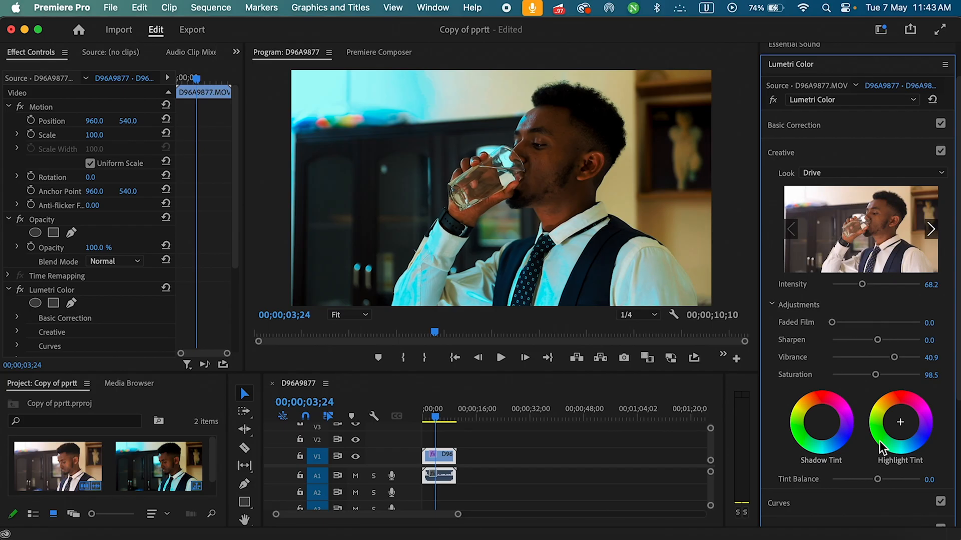
click(826, 170)
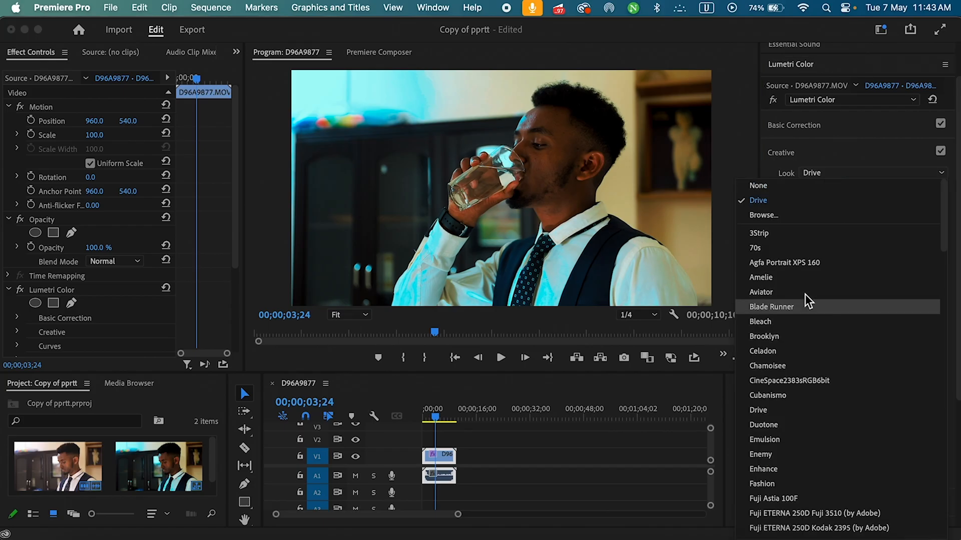
click(761, 186)
click(818, 424)
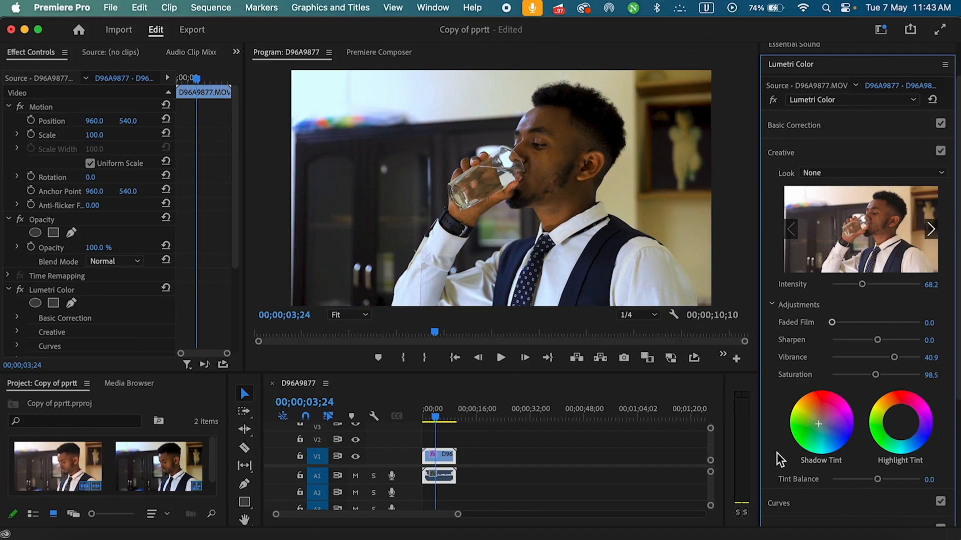
drag(761, 441, 690, 436)
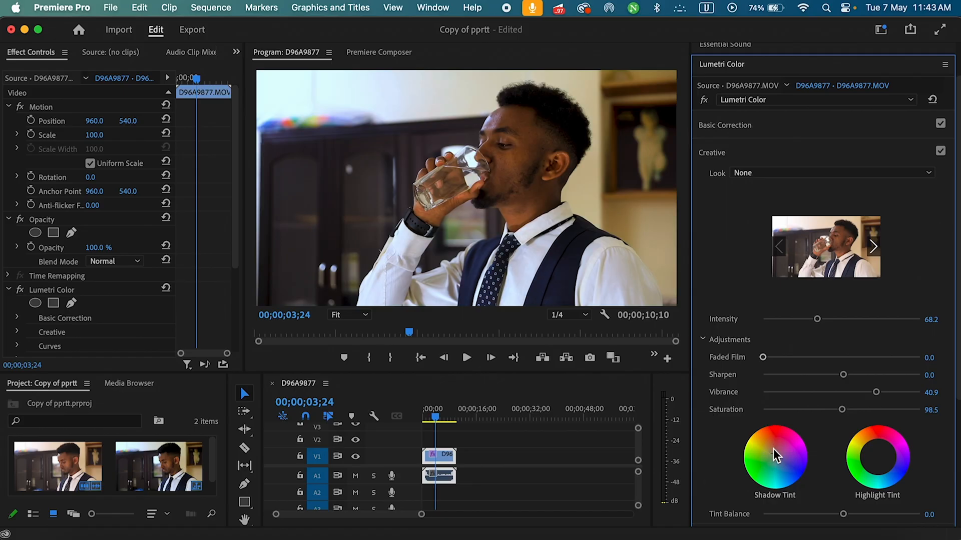
Try green, blue, yellow and red shadow tints on the Shadow Tint wheel
click(764, 475)
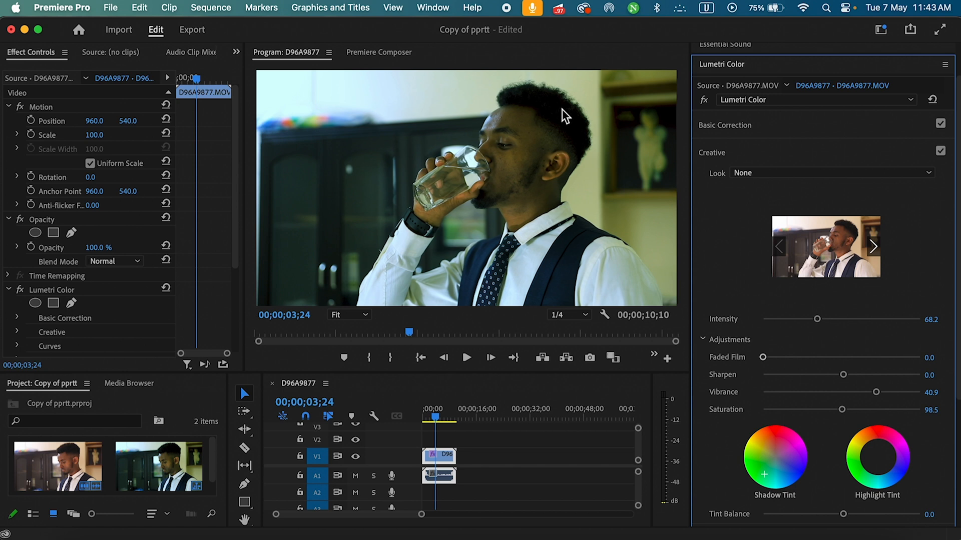
drag(772, 468, 798, 481)
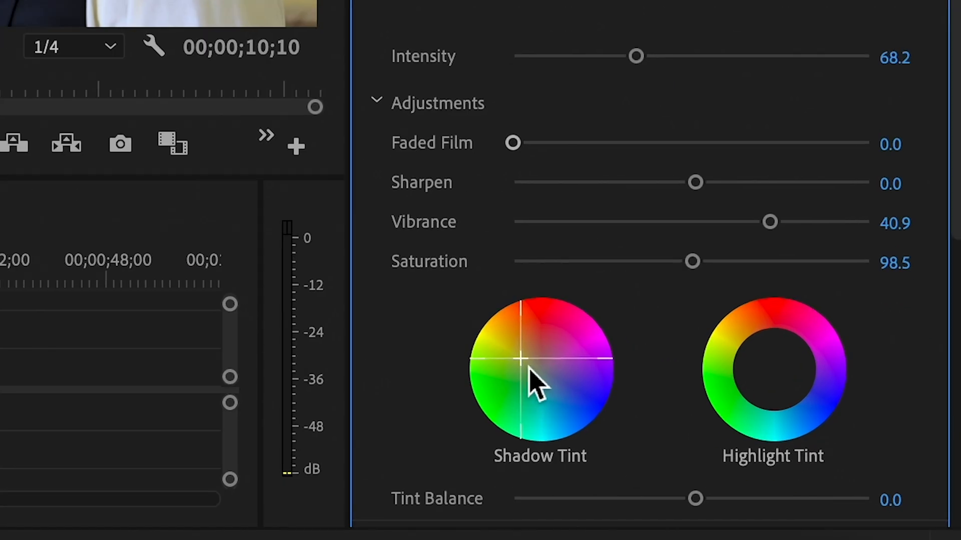
click(536, 382)
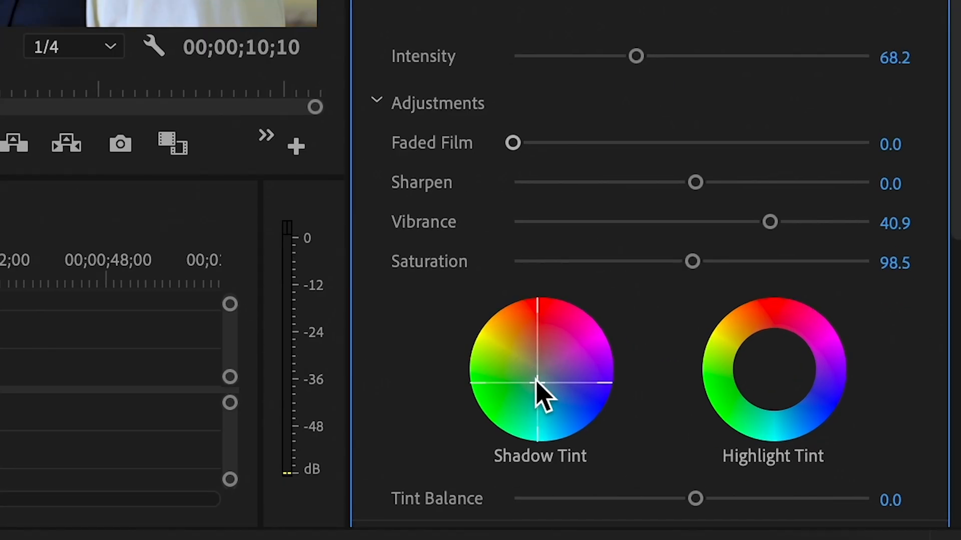
click(527, 389)
click(549, 390)
click(556, 425)
click(522, 424)
click(515, 407)
click(490, 384)
click(486, 331)
click(506, 316)
click(539, 315)
click(568, 317)
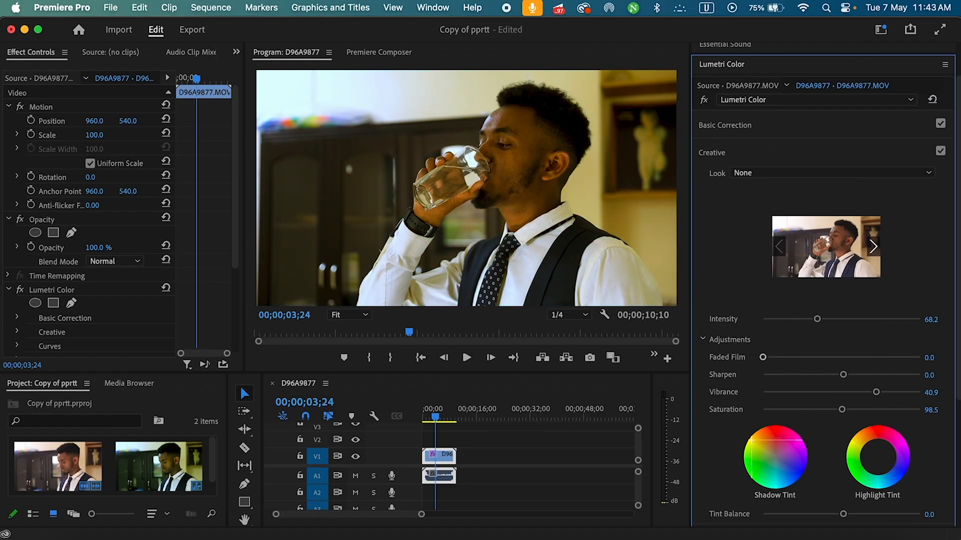
Shift the Shadow Tint moderately toward blue and compare the image with the Creative section off and on
drag(751, 441, 785, 470)
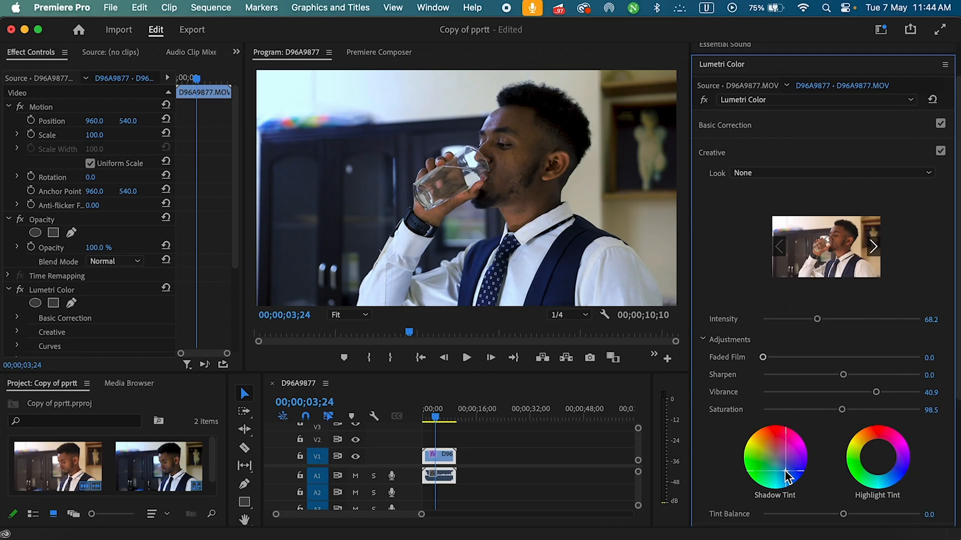
click(940, 151)
click(940, 151)
Shift the Highlight Tint slightly toward warm orange-red, raise Saturation to about 109.8, and compare the Creative section off and on
drag(882, 468, 870, 446)
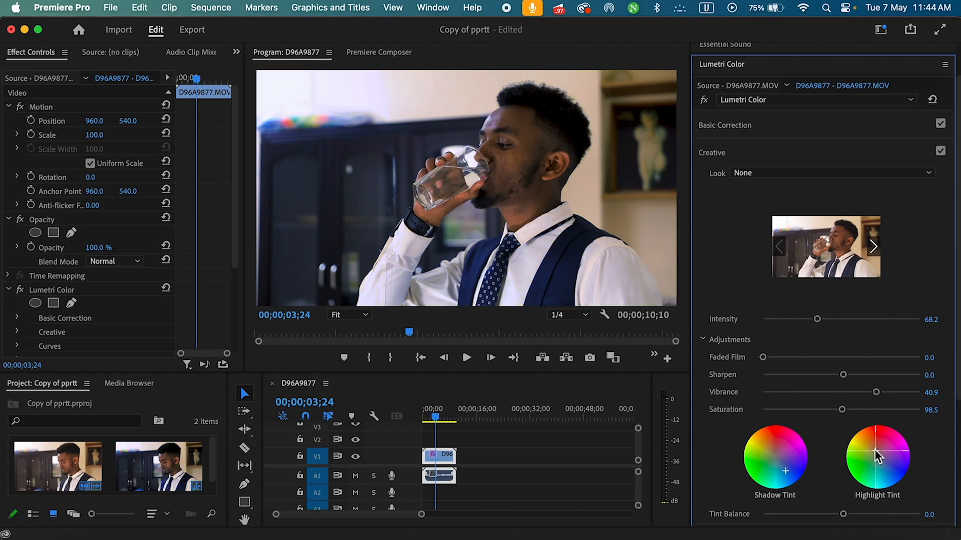
drag(851, 408, 848, 407)
click(940, 151)
click(940, 151)
click(940, 152)
click(939, 151)
click(940, 151)
click(940, 152)
Compare Tint Balance at -100 and 100, and set it to about 43
scroll(815, 455, down, 3)
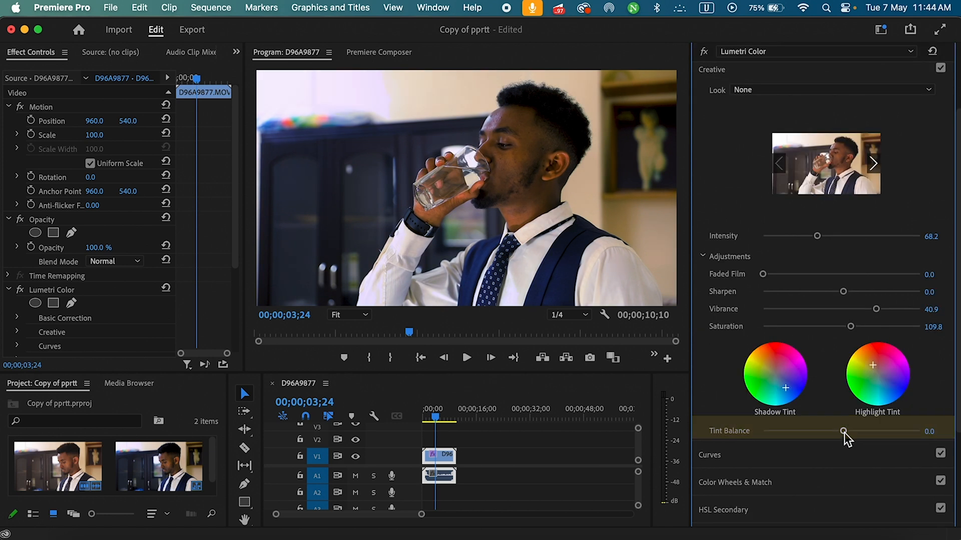
drag(844, 433, 753, 444)
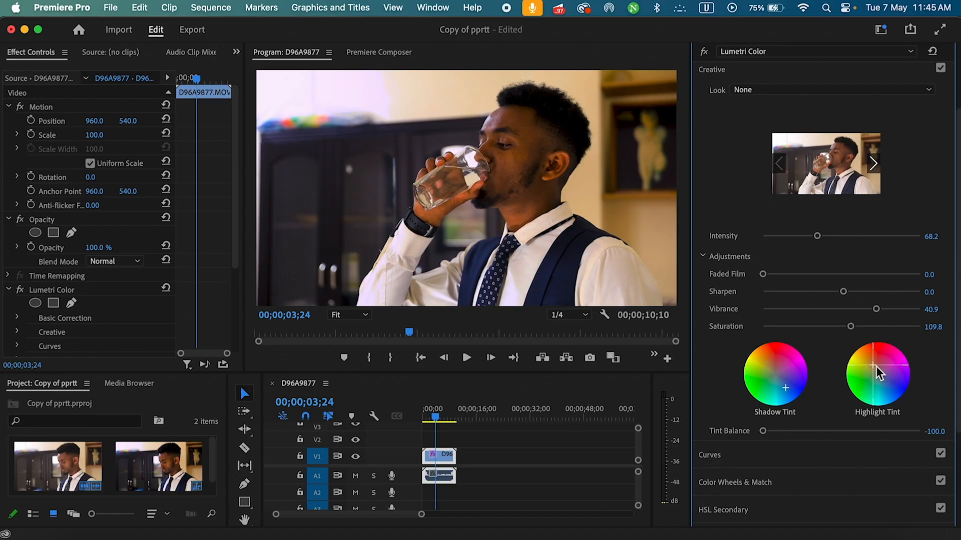
drag(764, 431, 949, 433)
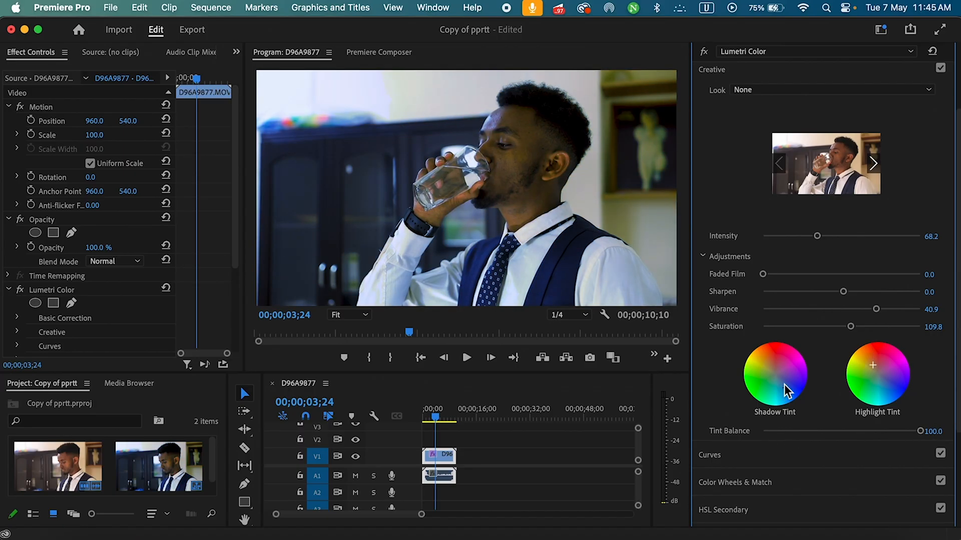
drag(921, 431, 875, 432)
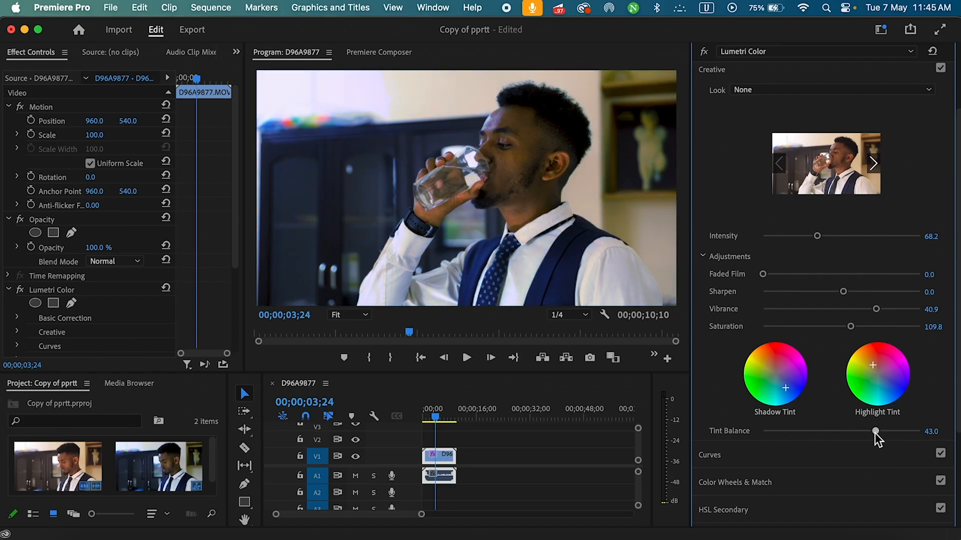
Compare the image with the Creative section off and on, leave it enabled, and collapse the section
scroll(802, 323, up, 3)
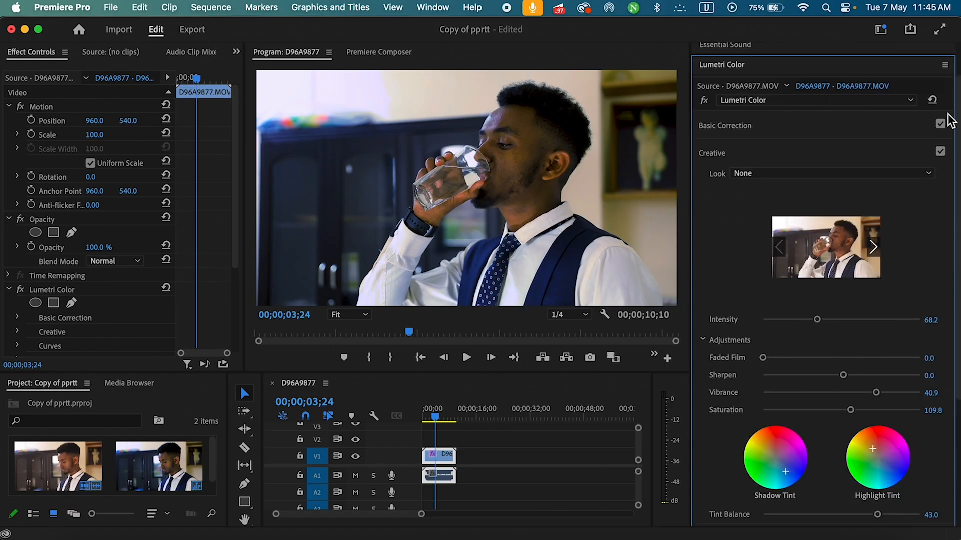
click(941, 151)
click(940, 152)
click(940, 152)
click(940, 151)
click(900, 154)
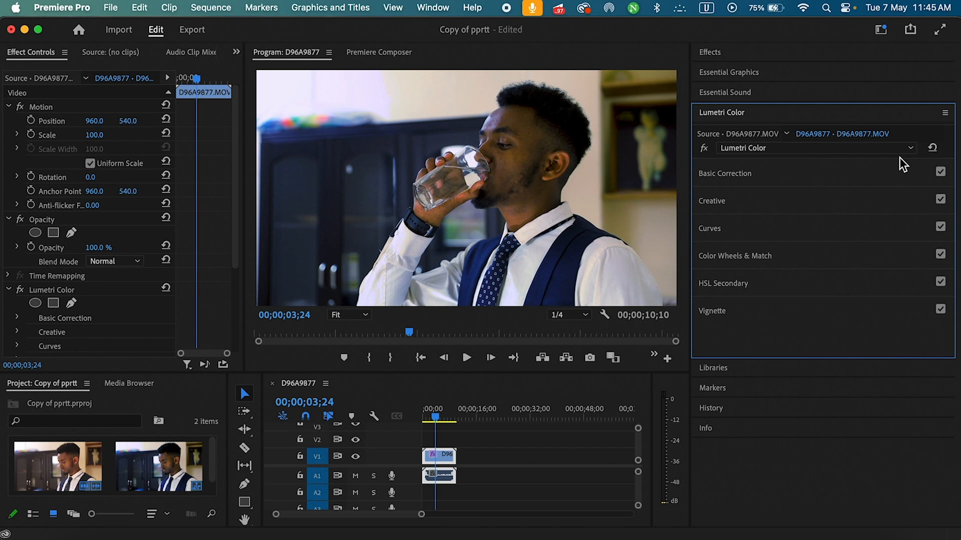